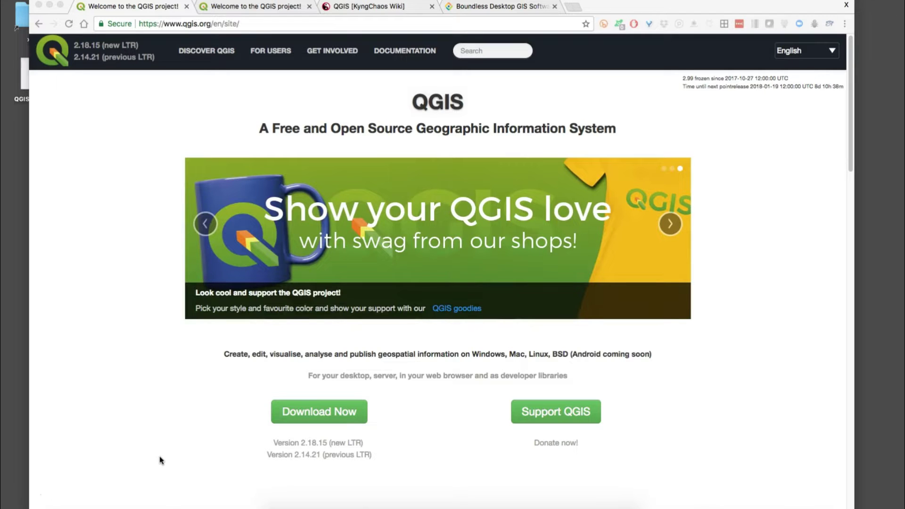
View the Mac's system overview from the Apple menu, then close it and dismiss the menu
click(10, 1)
click(33, 1)
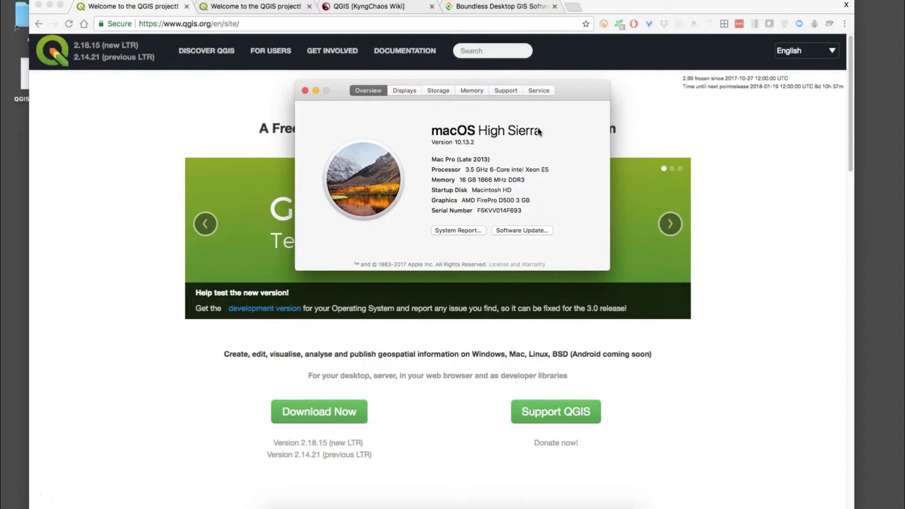
click(306, 90)
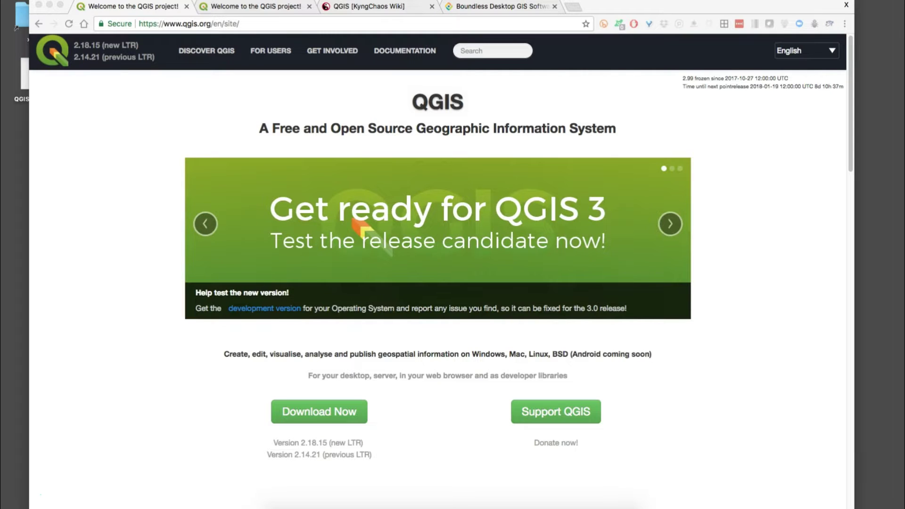
click(11, 0)
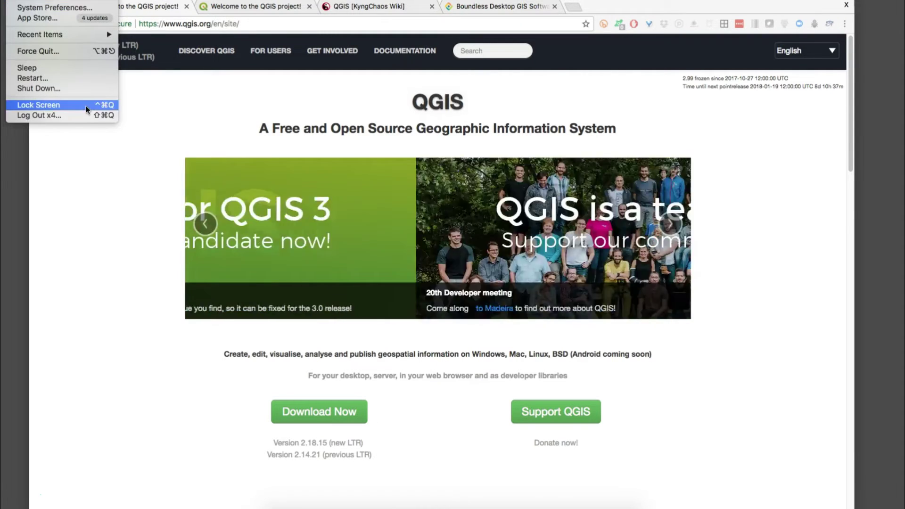
click(114, 145)
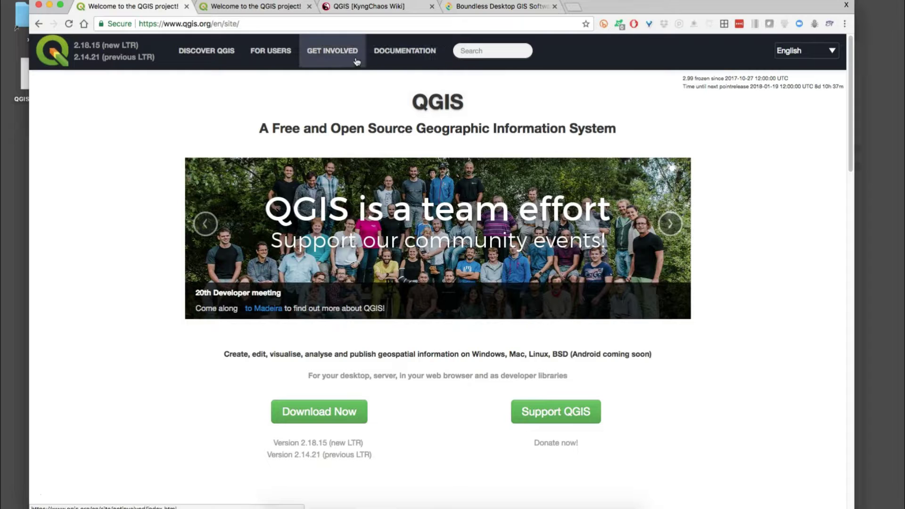
From the Boundless Desktop page, open a new tab and search google.com for qgis
click(536, 7)
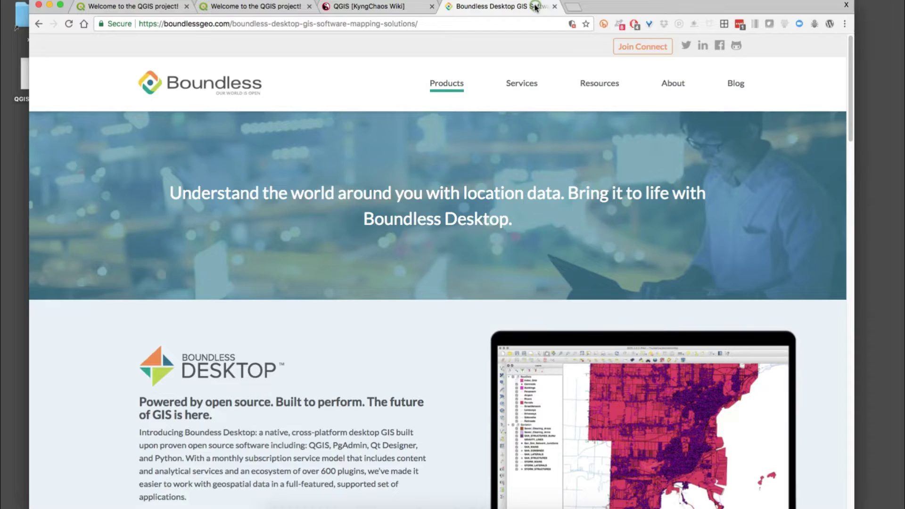
click(573, 6)
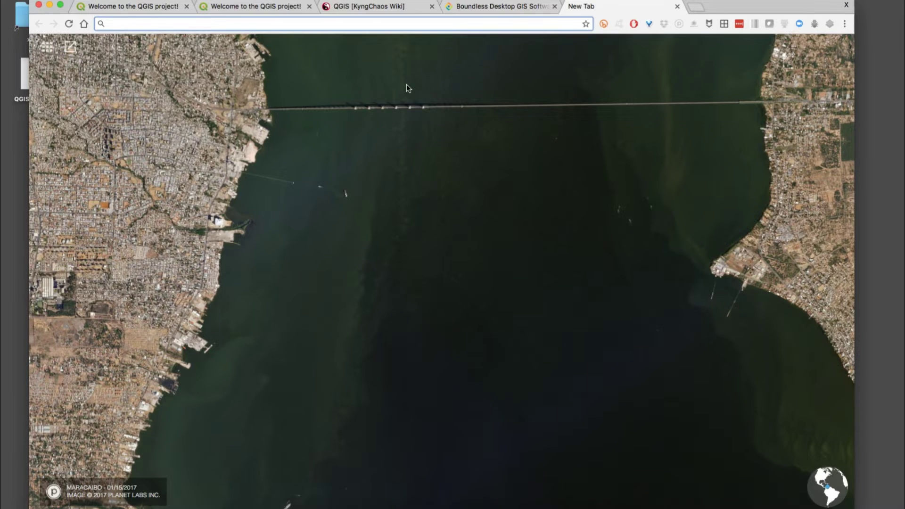
text(google.com)
key(Return)
text(qgis)
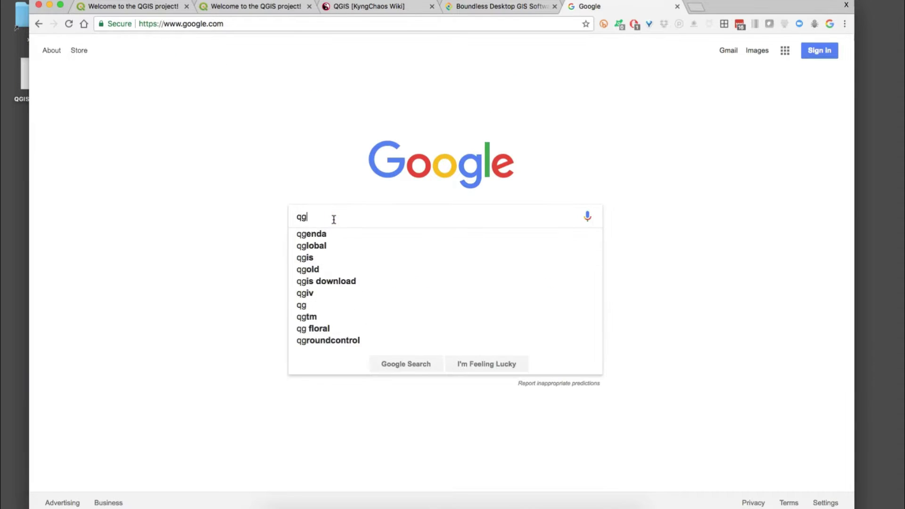
key(Return)
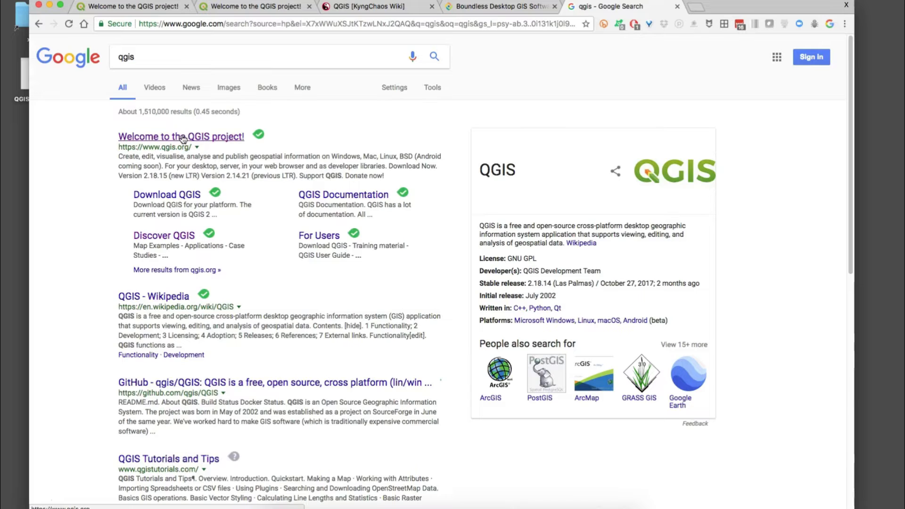
Open the official QGIS homepage result and close the two duplicate QGIS tabs
click(177, 133)
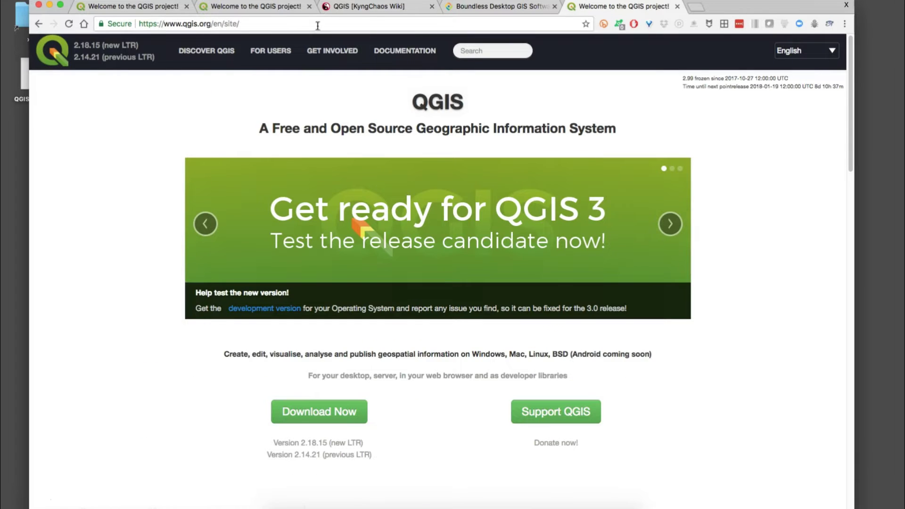
click(309, 6)
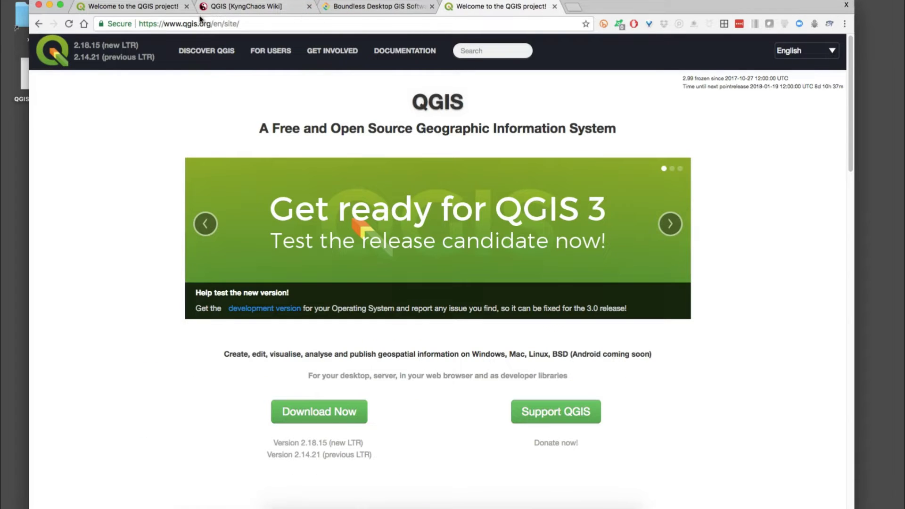
click(186, 6)
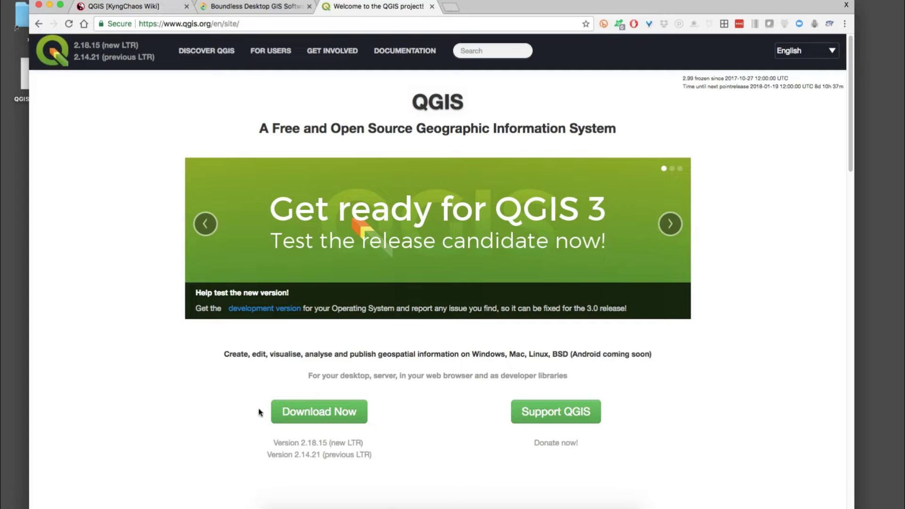
Go to the QGIS download page and scroll down toward the Mac OS X downloads
click(321, 420)
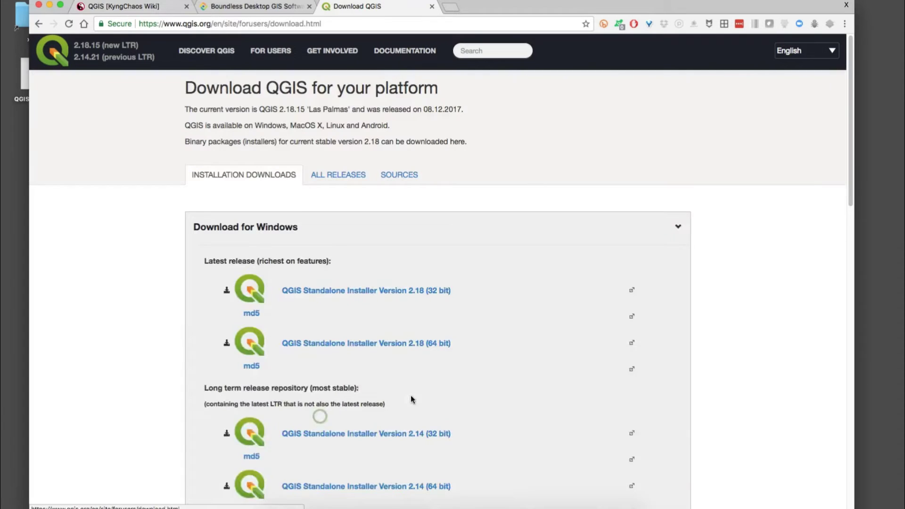
scroll(213, 352, down, 1)
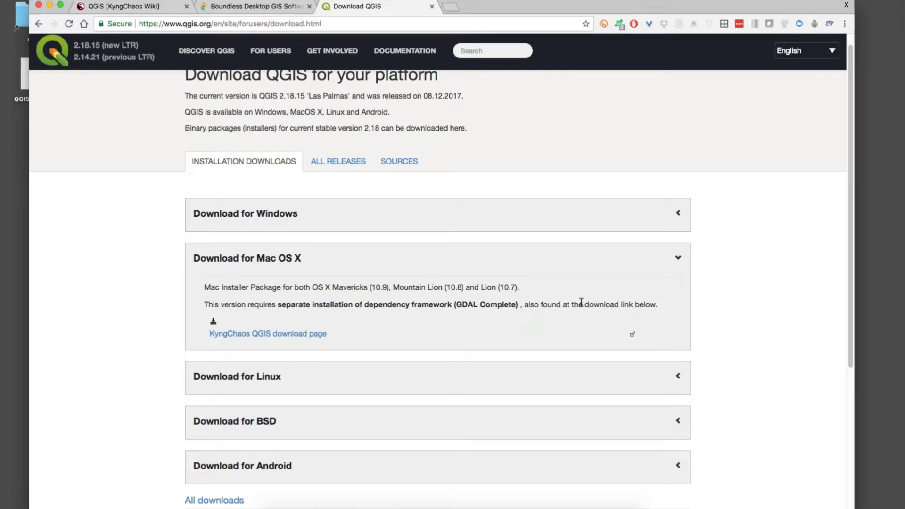
click(283, 335)
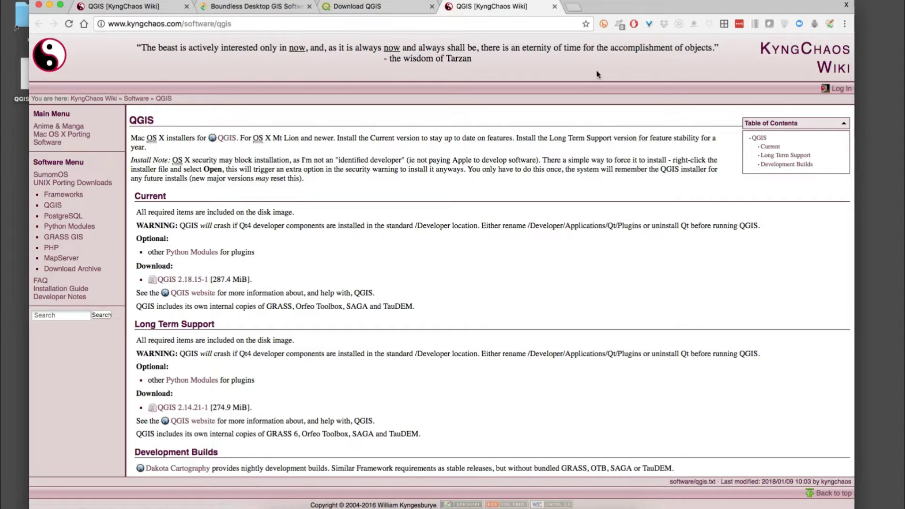
Move the browser aside, rearrange the desktop icons, and open the mounted QGIS 2.18 disk
drag(616, 10, 633, 276)
drag(392, 147, 207, 177)
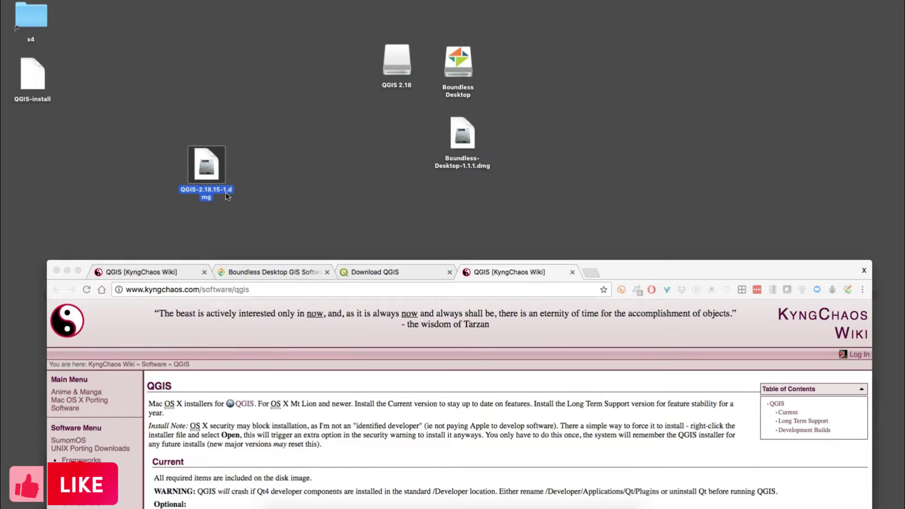
drag(203, 200, 304, 185)
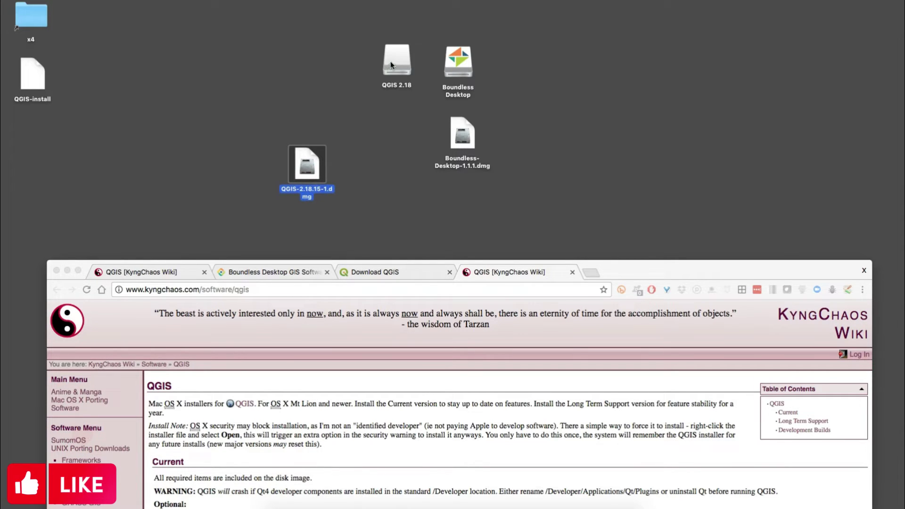
drag(391, 67, 307, 82)
double_click(307, 83)
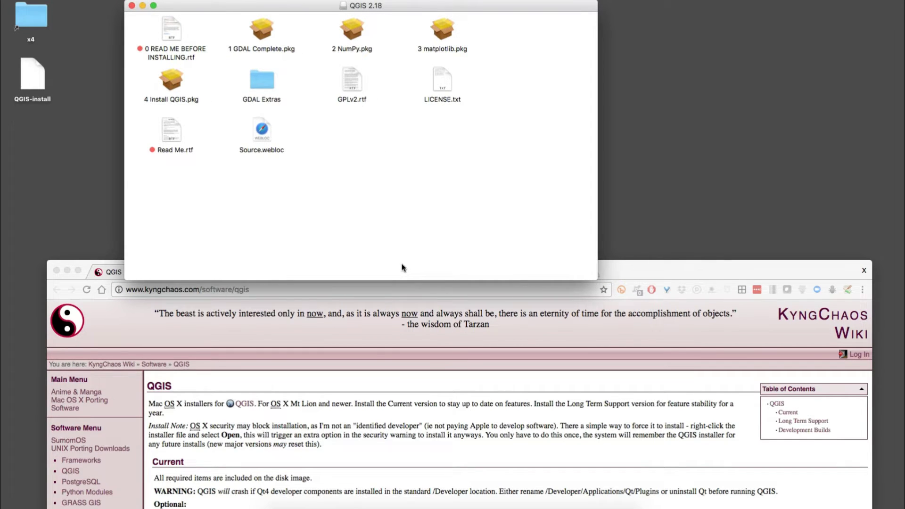
Point out the install order: GDAL Complete, NumPy, matplotlib, then Install QGIS
click(266, 50)
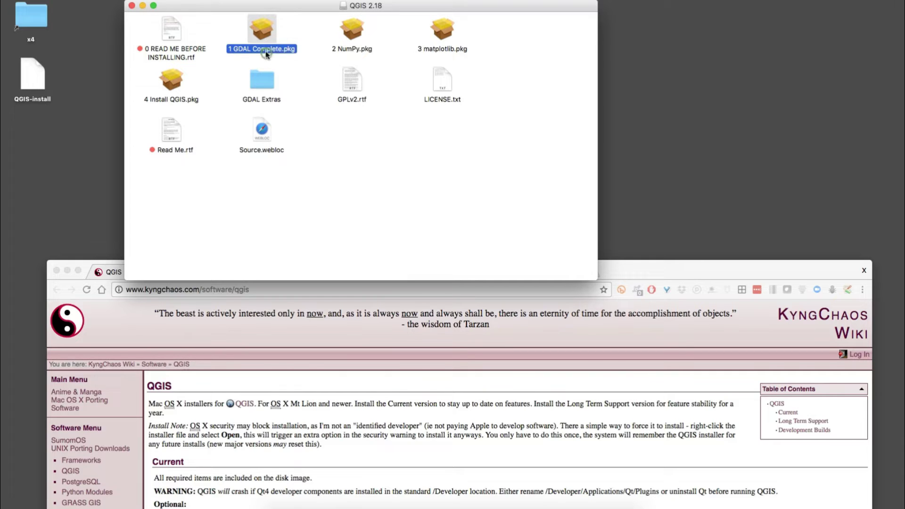
click(351, 52)
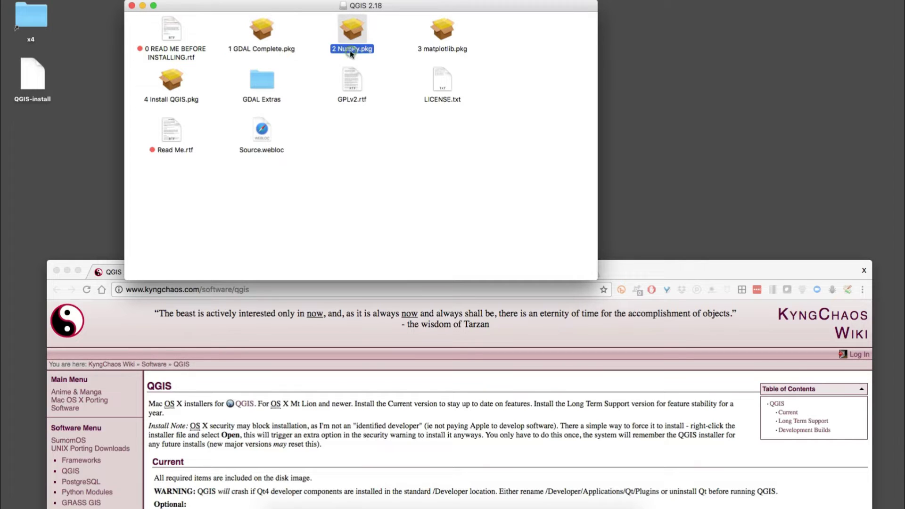
click(441, 50)
click(170, 100)
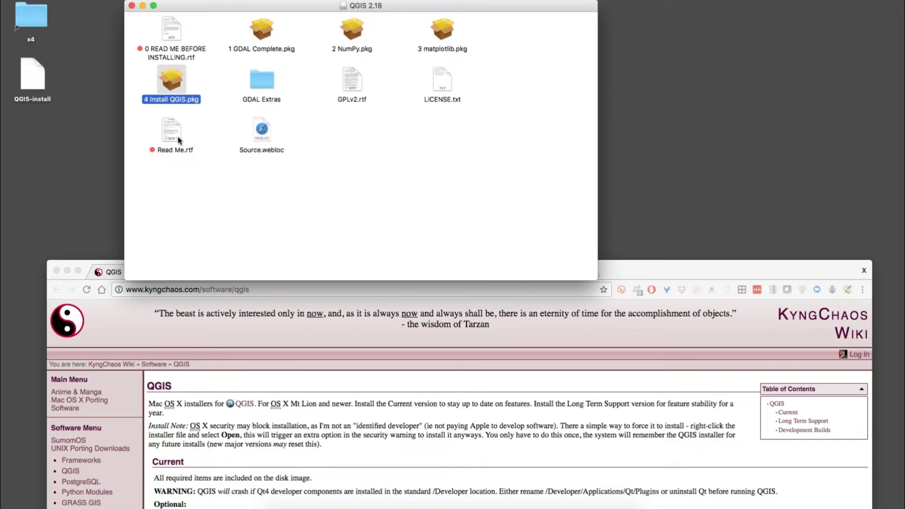
click(382, 160)
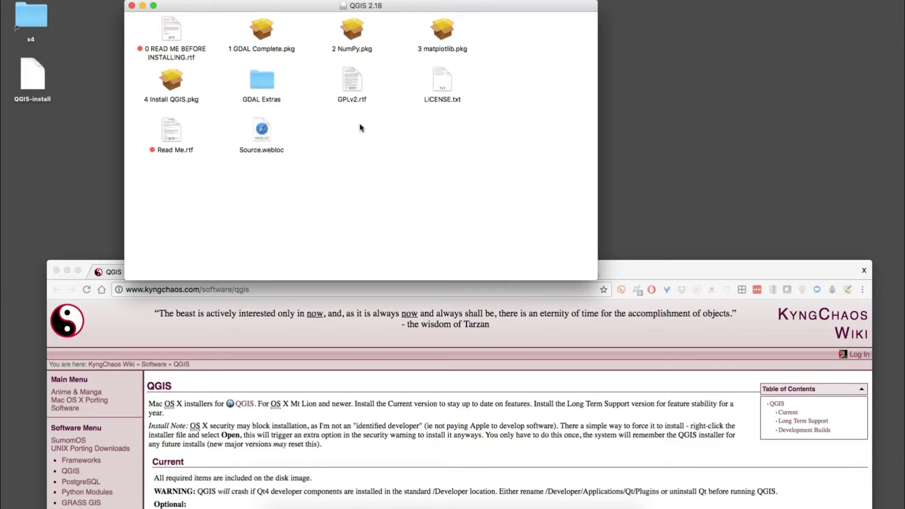
Open 1 GDAL Complete.pkg past the unidentified-developer block using the context menu's Open
double_click(264, 32)
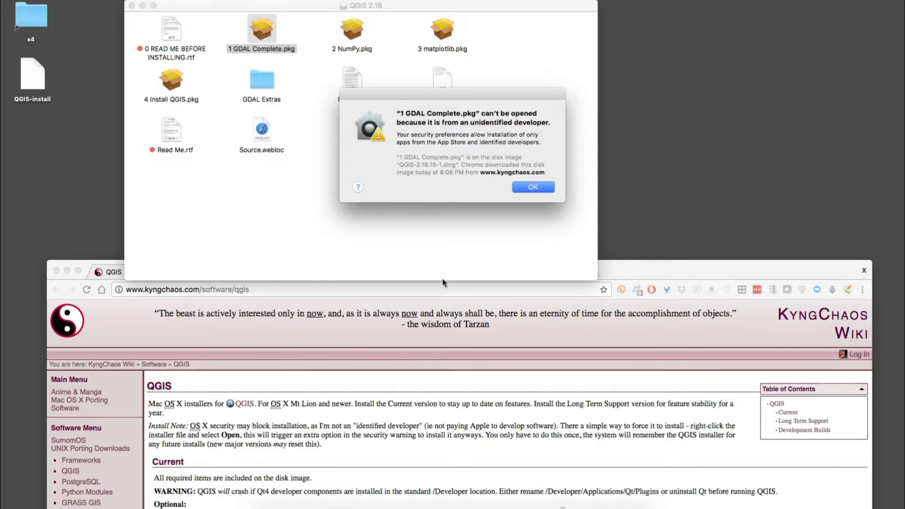
click(533, 187)
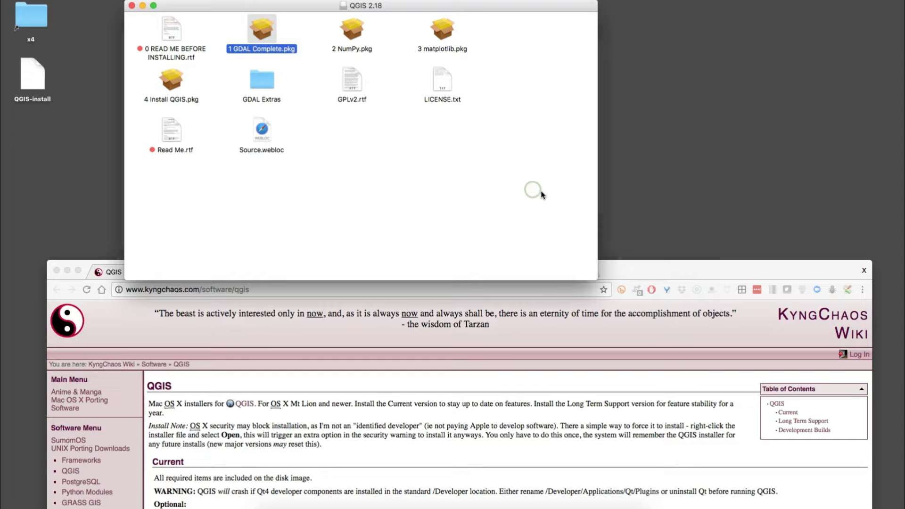
right_click(263, 32)
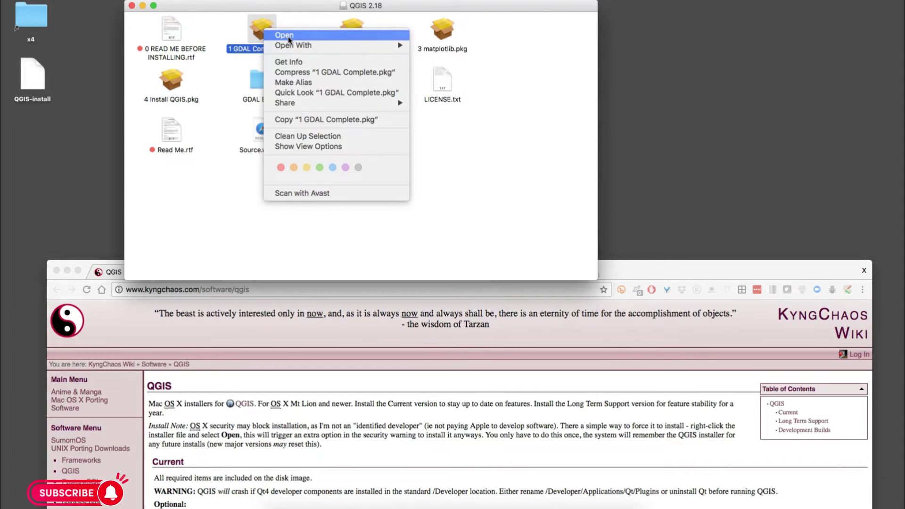
click(283, 36)
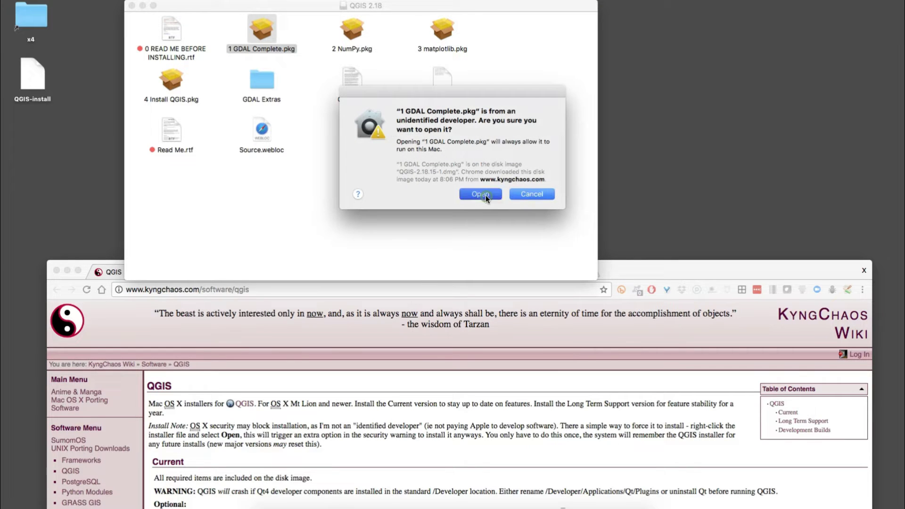
click(486, 196)
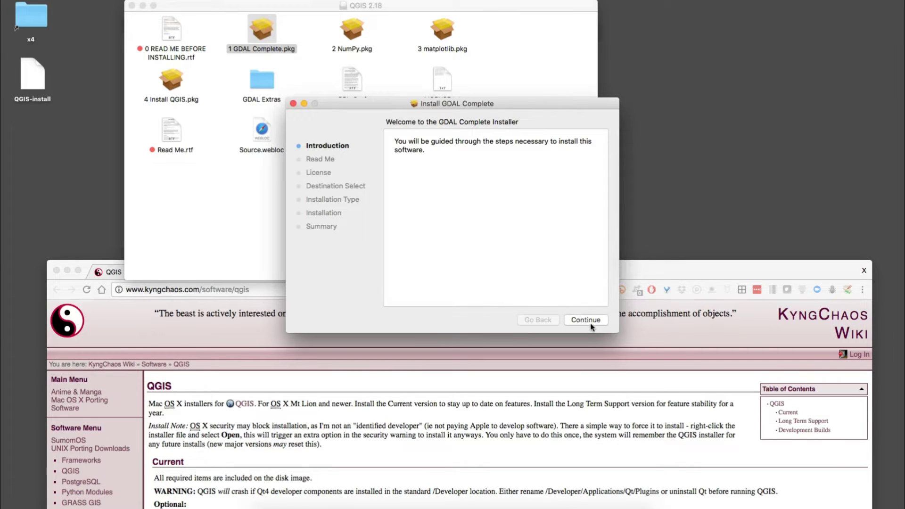
Go through Read Me and License, accept the terms, and install GDAL with the admin password
click(585, 320)
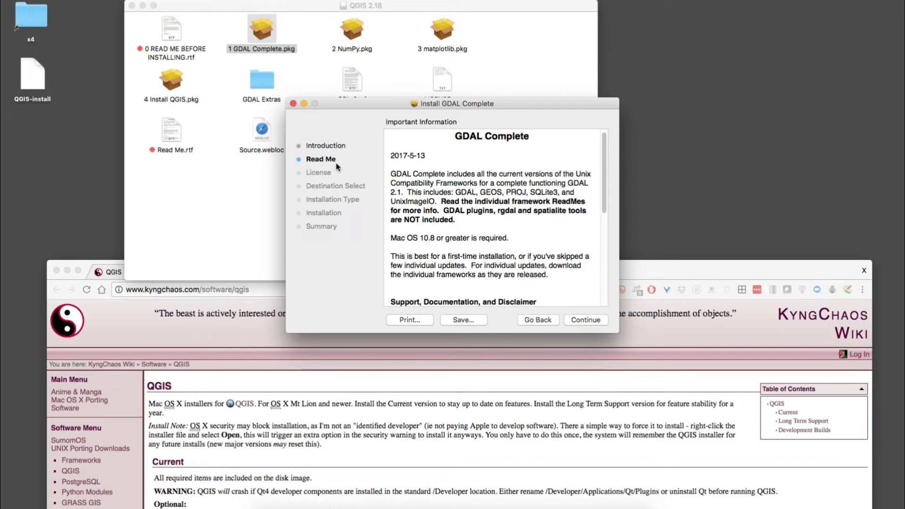
click(586, 320)
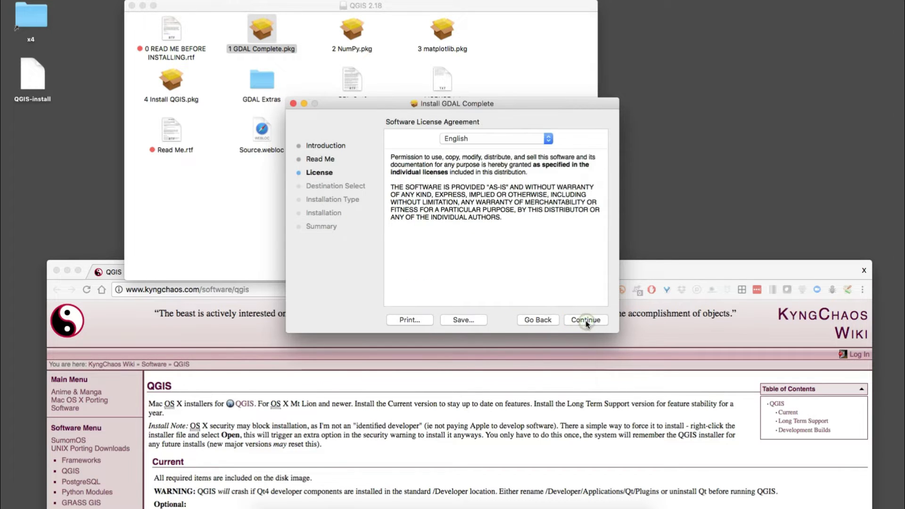
click(586, 320)
click(550, 189)
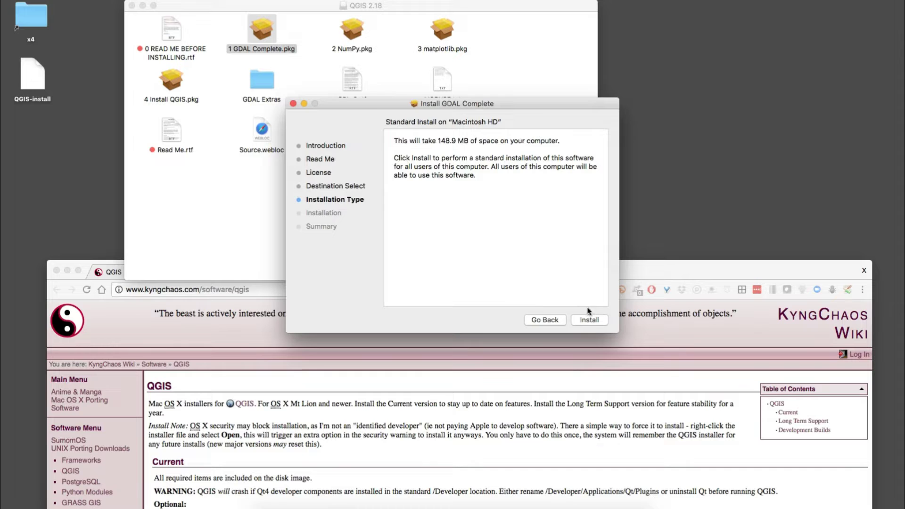
click(596, 322)
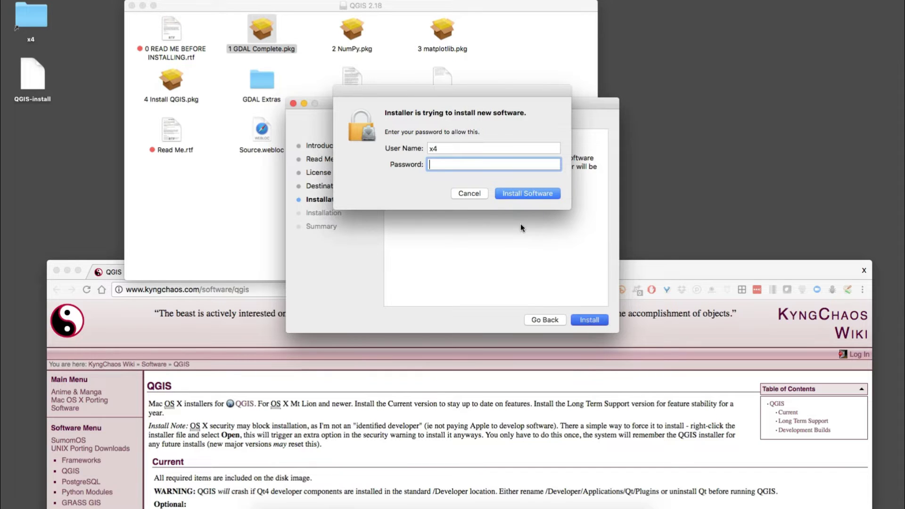
text(••••••)
click(524, 192)
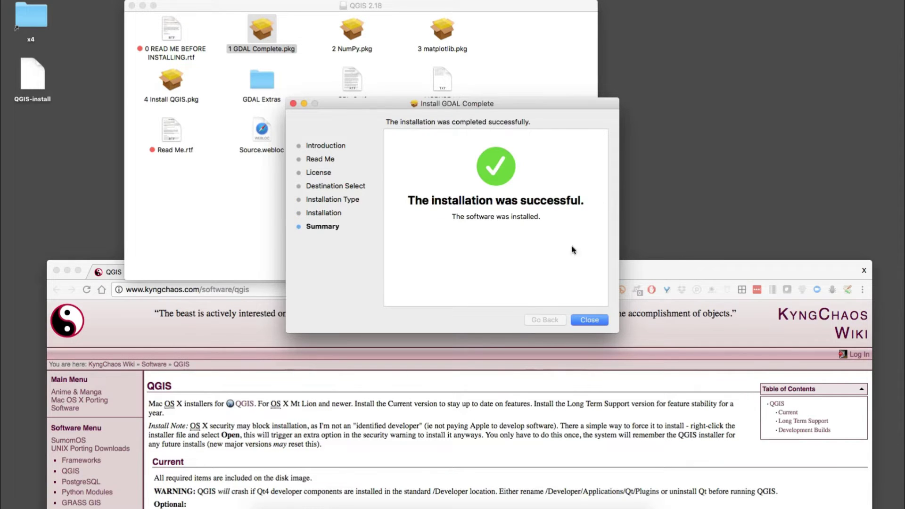
Close the finished GDAL installer and open 2 NumPy.pkg past the unidentified-developer warning
click(590, 320)
right_click(358, 28)
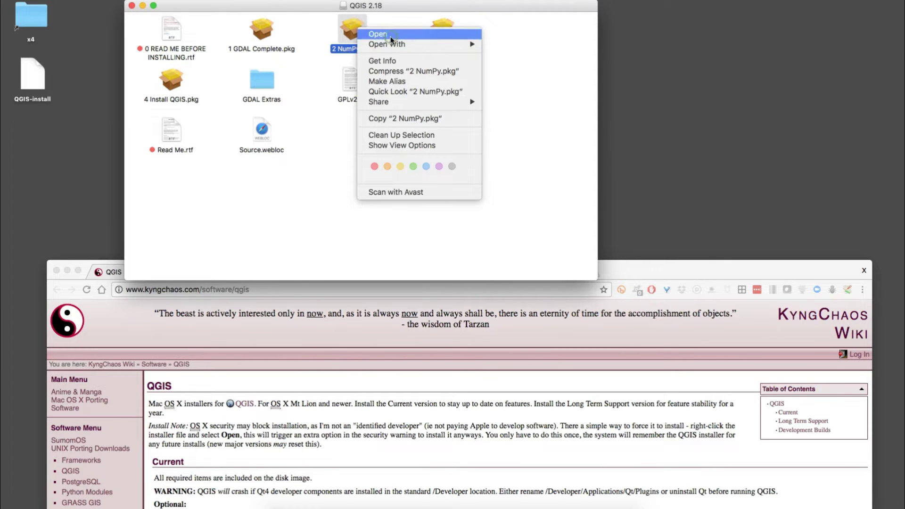
click(378, 34)
click(476, 187)
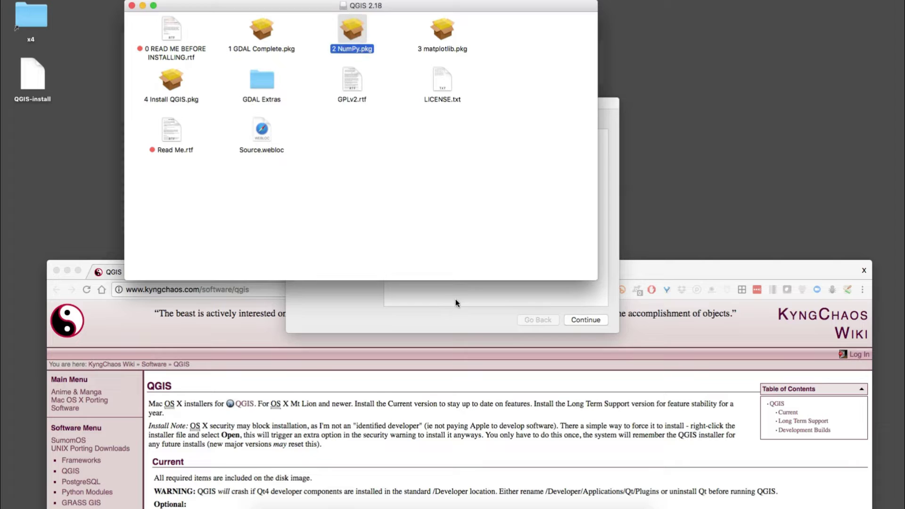
Accept the NumPy license, install with the admin password, and close the finished installer
click(593, 323)
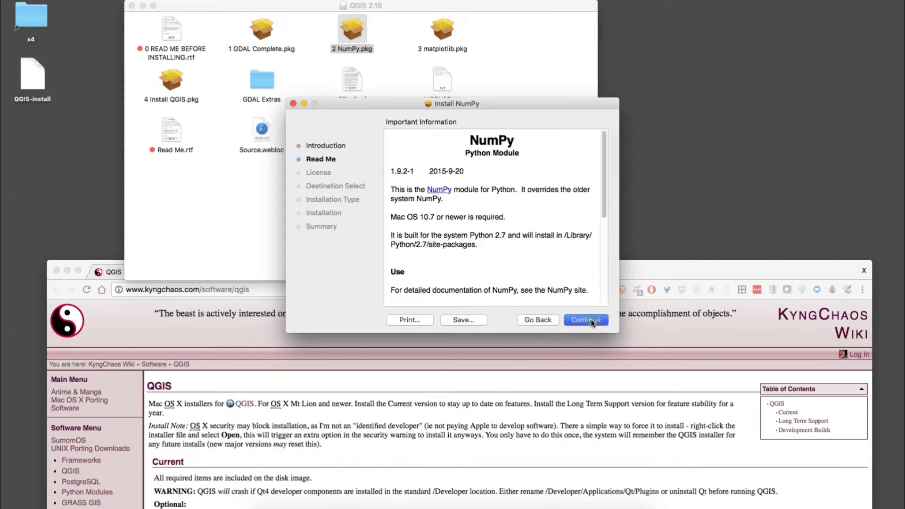
click(592, 323)
click(593, 322)
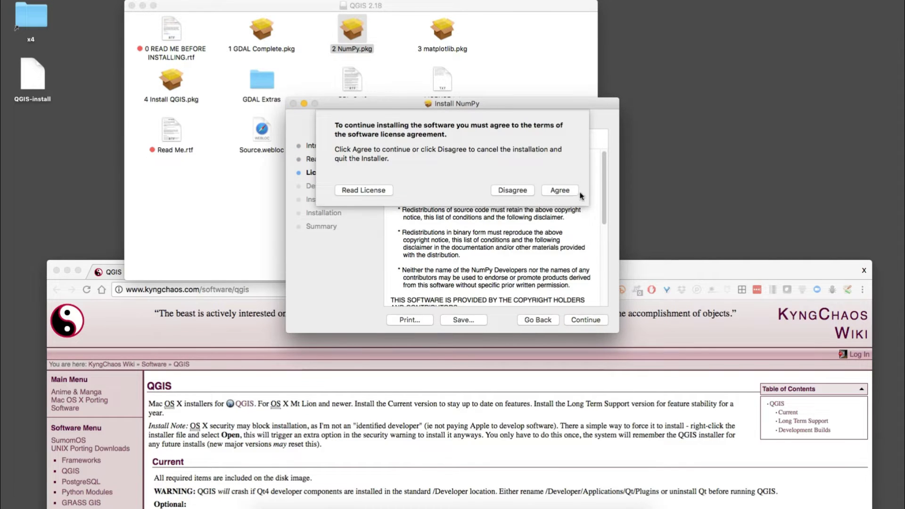
click(547, 253)
click(590, 320)
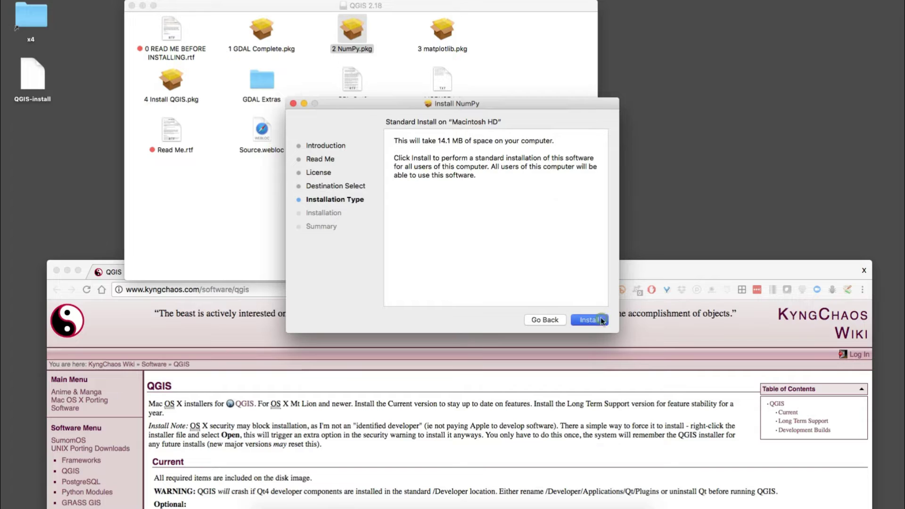
text(•••)
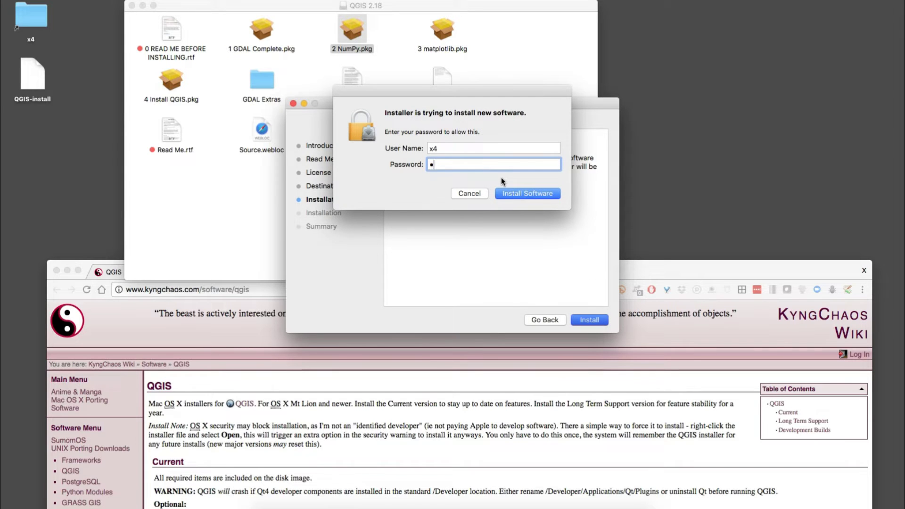
text(•••)
click(528, 193)
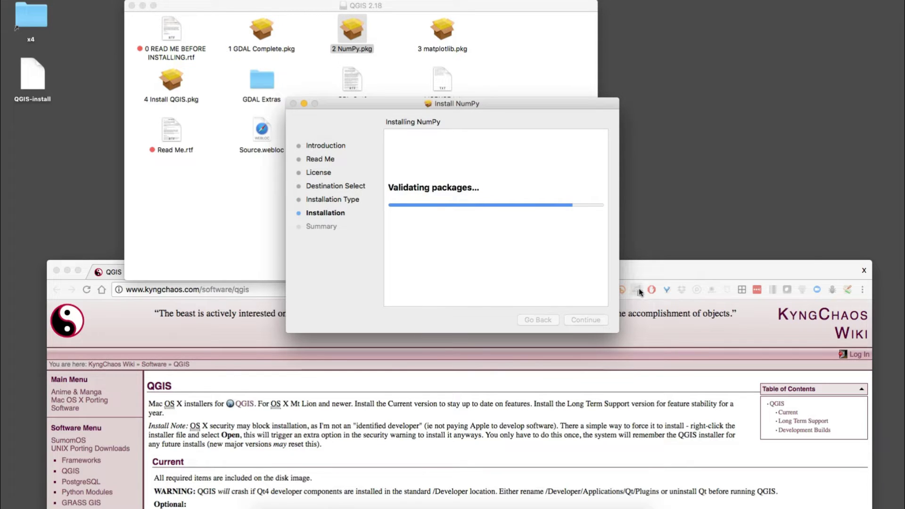
key(Return)
Open 3 matplotlib.pkg from its context menu and close its finished installer
right_click(446, 34)
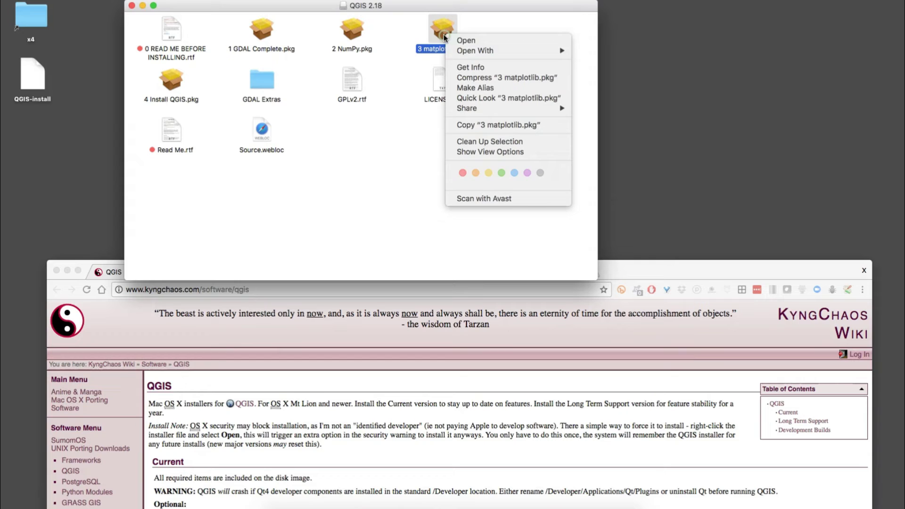
mouse_move(467, 51)
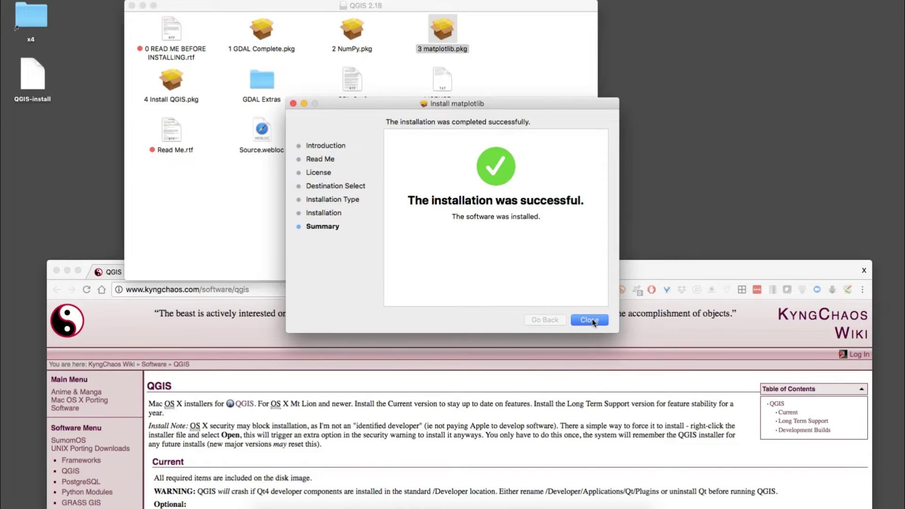
click(592, 318)
Open 4 Install QGIS.pkg with Installer, confirming past the unidentified-developer warning
click(171, 84)
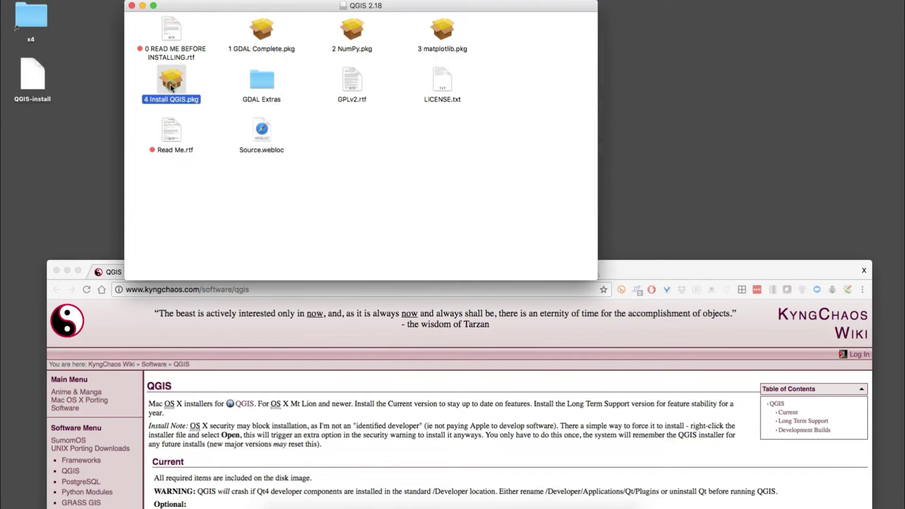
right_click(171, 87)
mouse_move(191, 102)
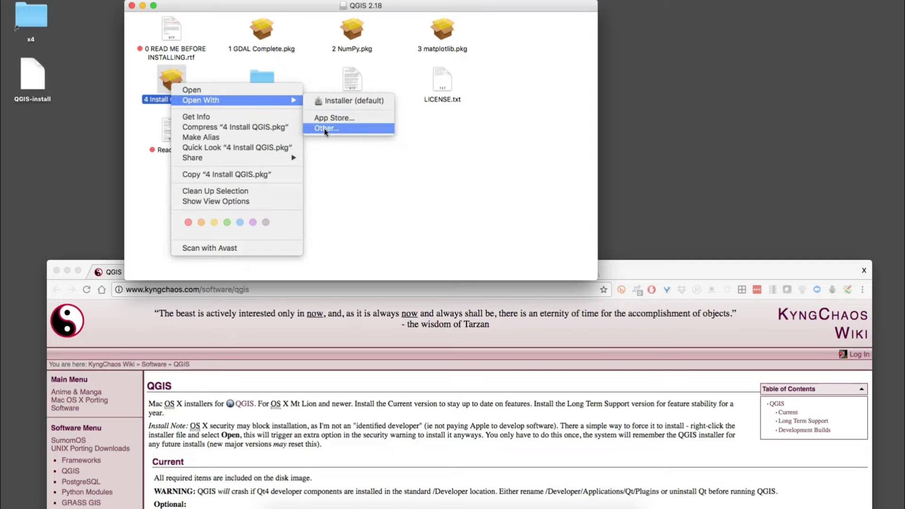
click(333, 101)
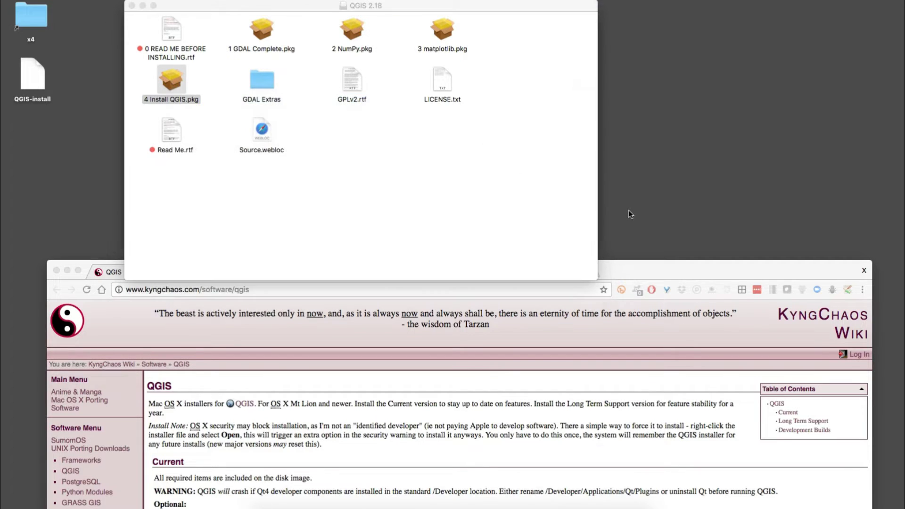
click(480, 188)
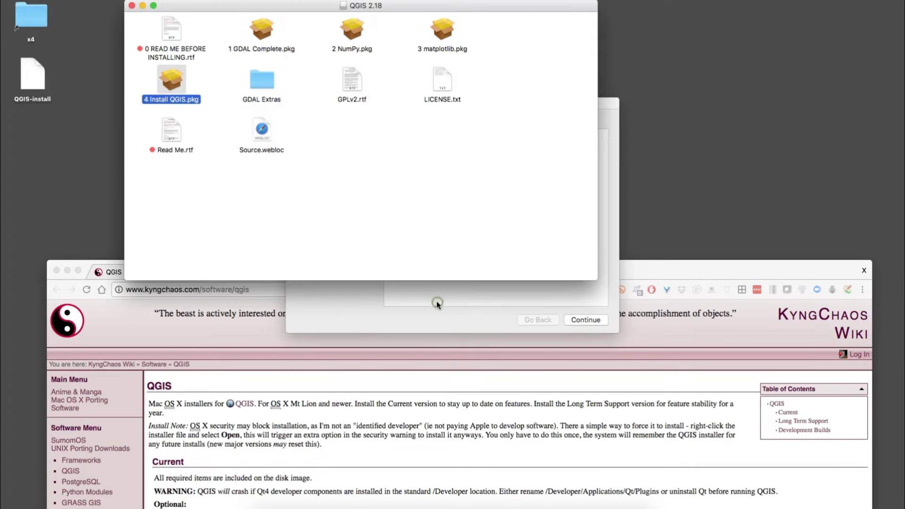
Accept the QGIS license, authorize the 665.8 MB install, and close the finished installer
click(585, 321)
click(585, 321)
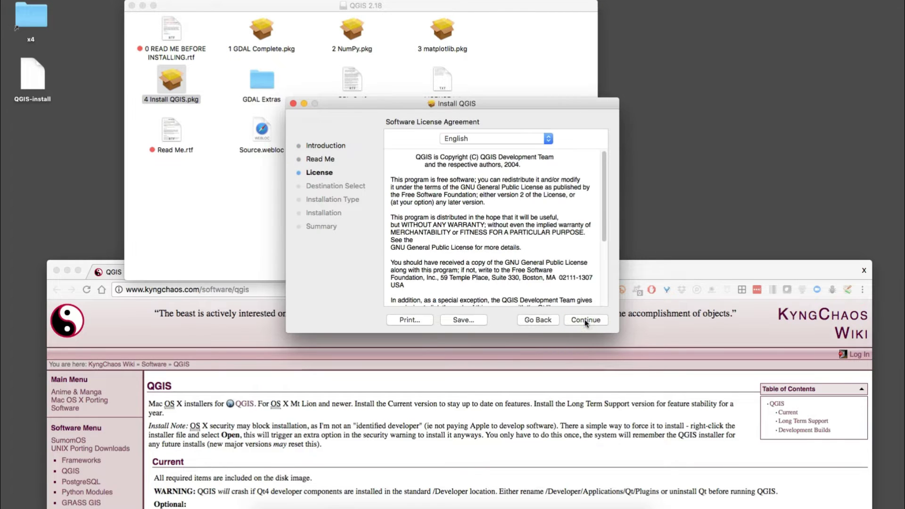
click(585, 320)
click(578, 191)
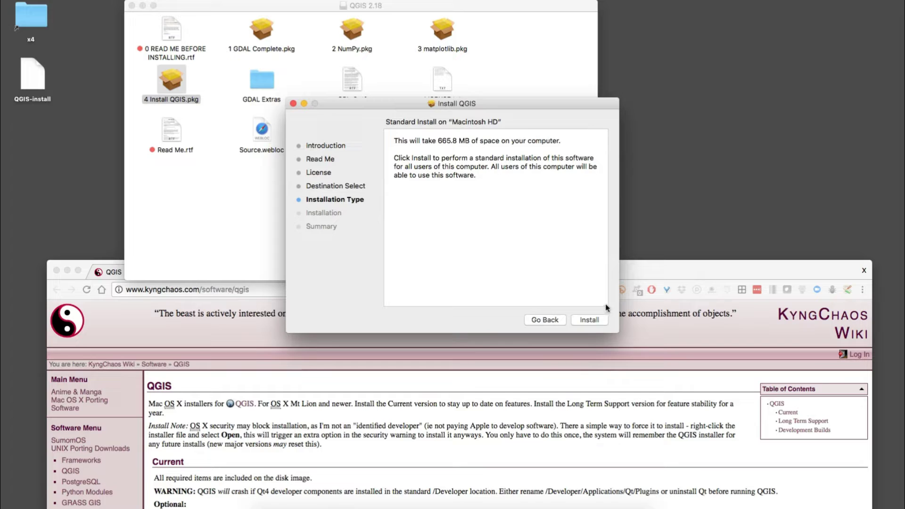
click(589, 320)
click(530, 192)
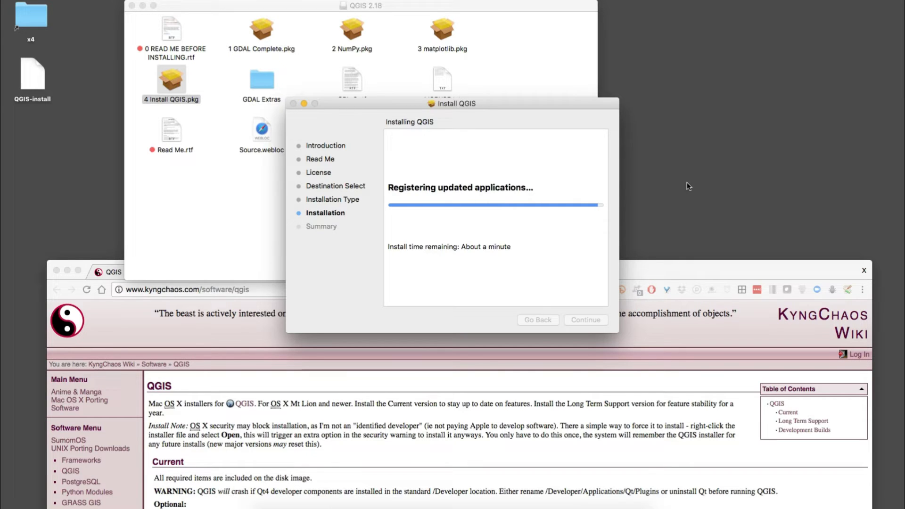
click(591, 320)
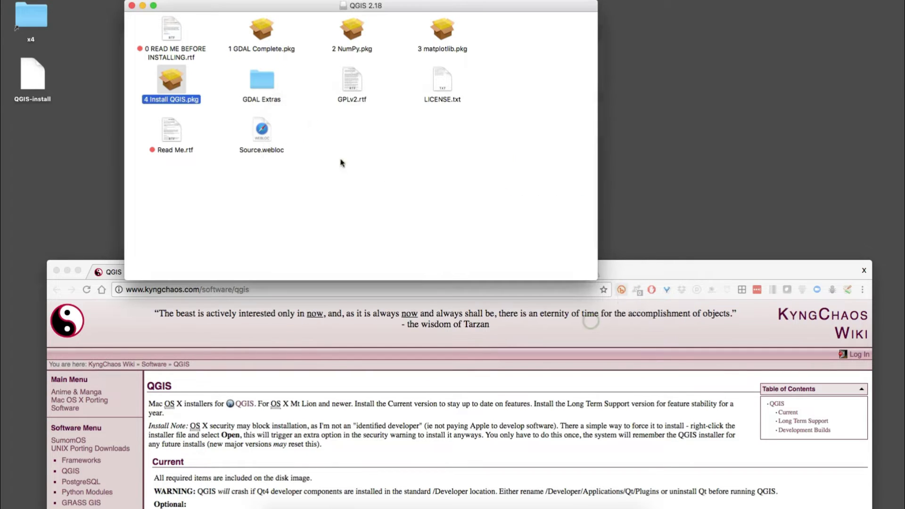
Close the QGIS 2.18 disk window, rearrange the browser and Applications windows, and scroll to QGIS
click(360, 199)
drag(175, 5, 344, 6)
key(super+w)
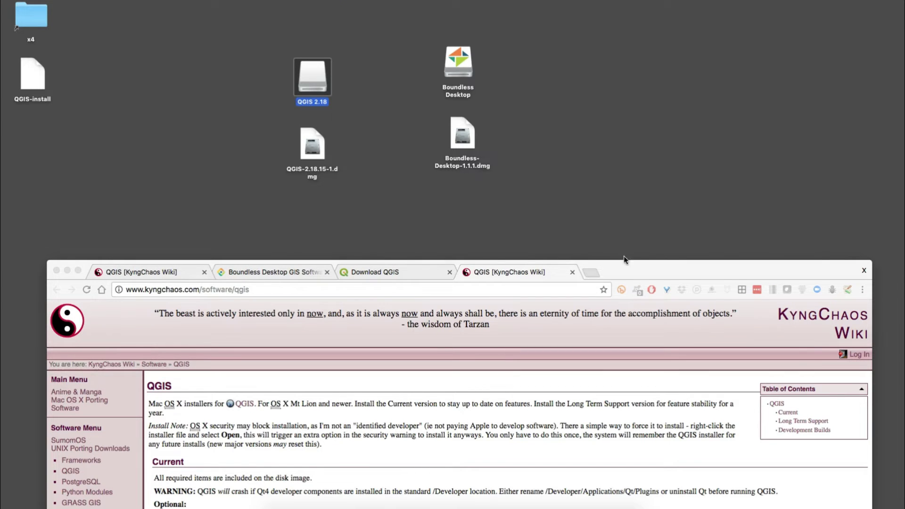
drag(628, 268, 658, 22)
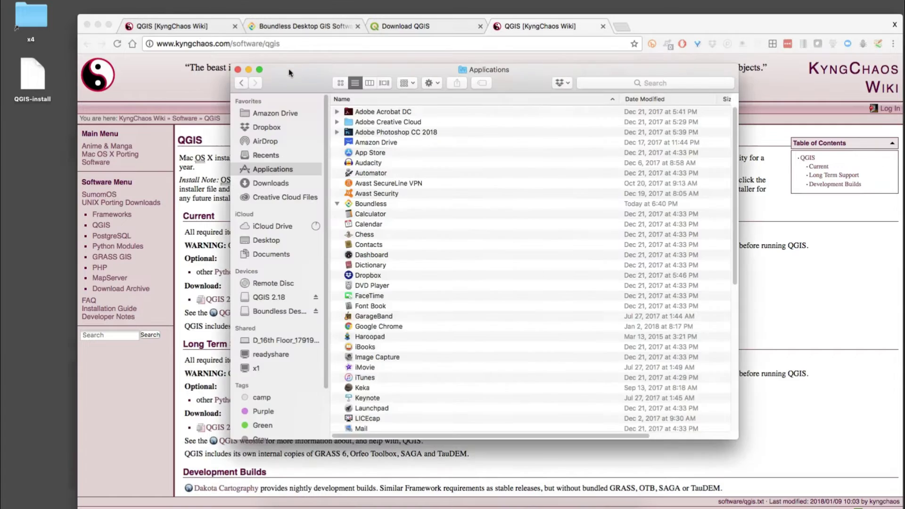
drag(289, 73, 143, 39)
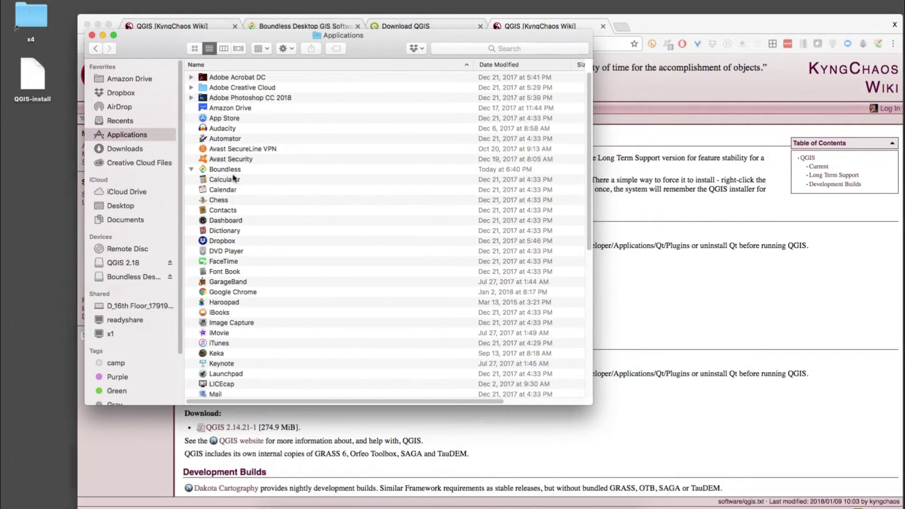
scroll(221, 358, down, 3)
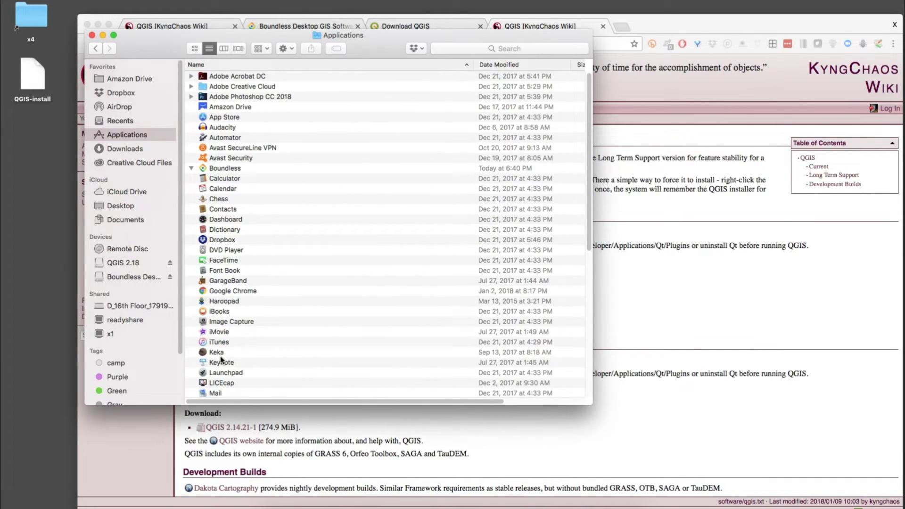
scroll(222, 359, down, 5)
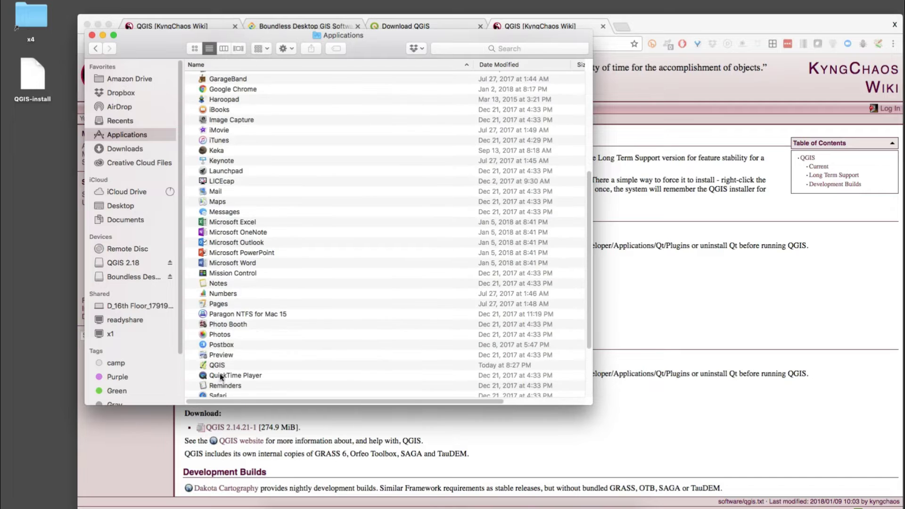
Show the QGIS app's package contents, expand and collapse Contents, then reselect QGIS in Applications
click(216, 367)
right_click(218, 367)
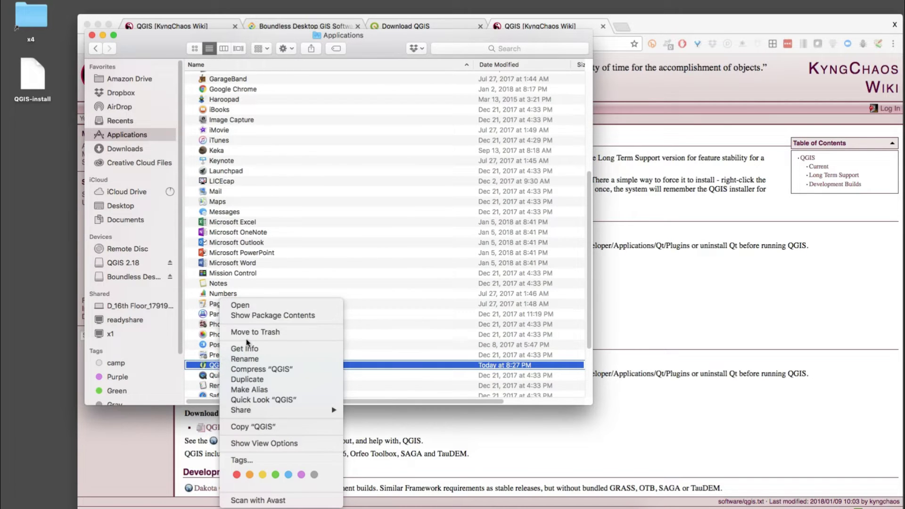
click(261, 316)
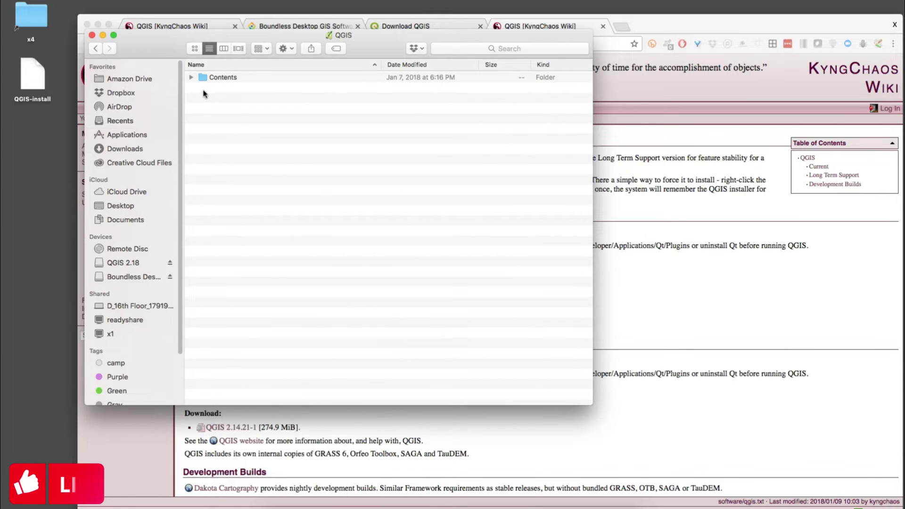
click(191, 77)
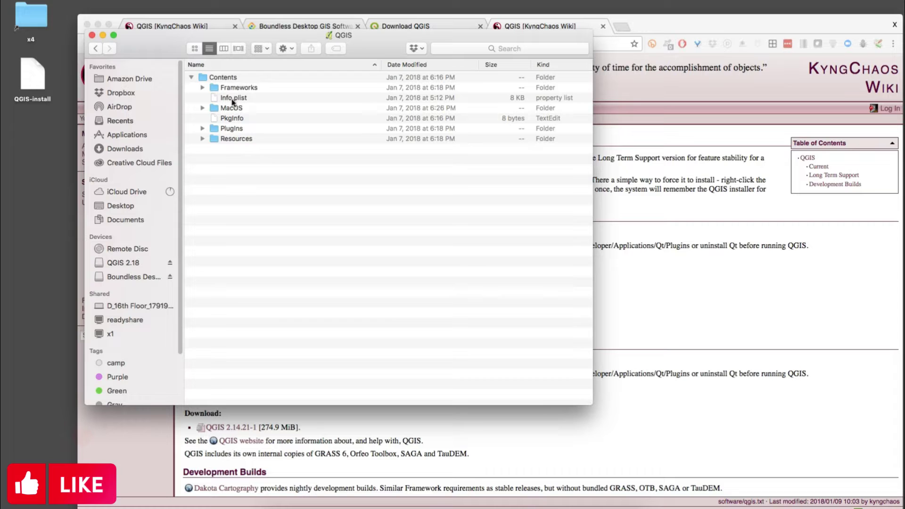
click(191, 77)
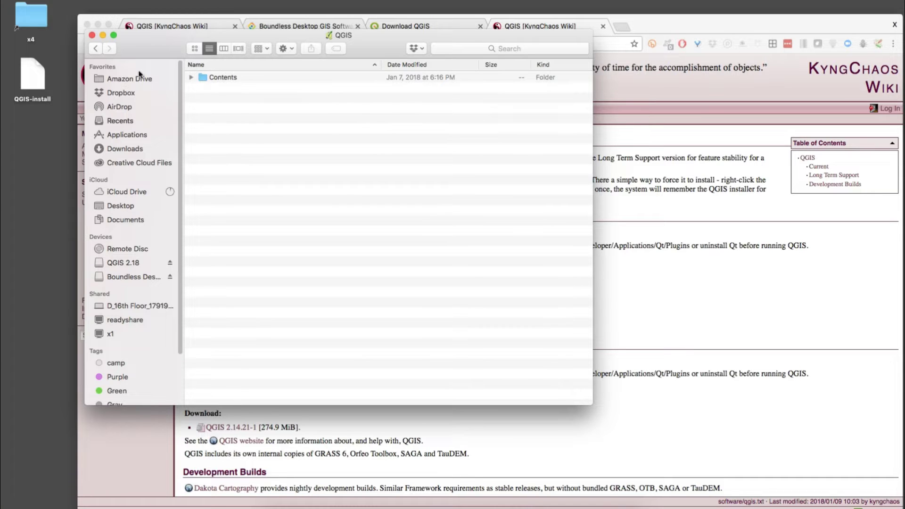
click(127, 135)
click(217, 367)
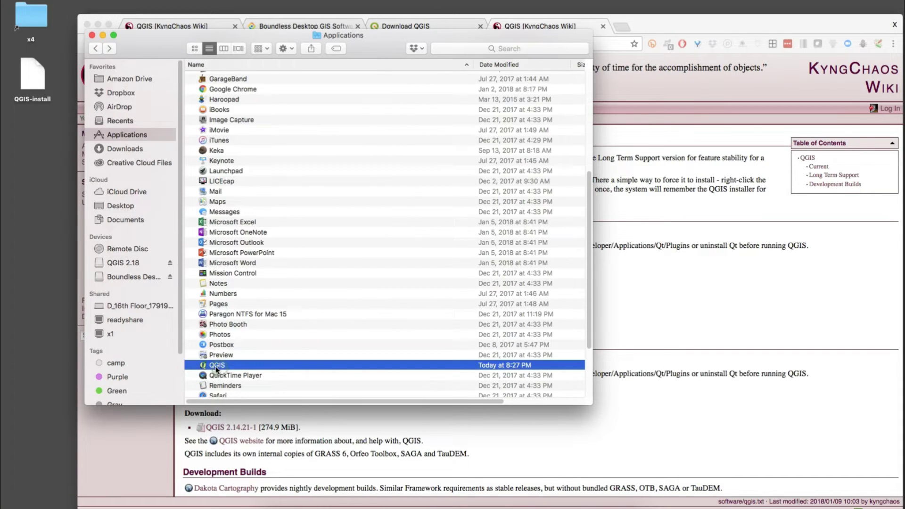
Launch the selected QGIS with Cmd+O, close the startup tips, and nudge the window up
key(super+o)
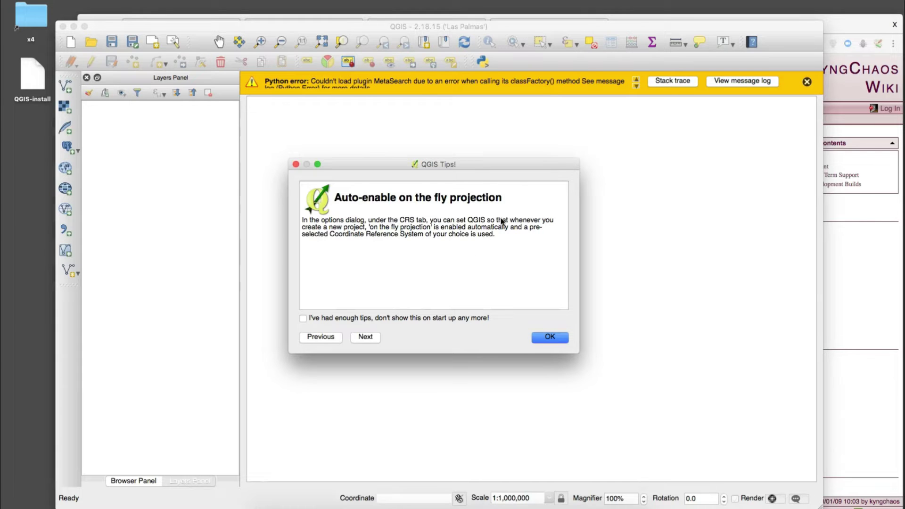
click(296, 164)
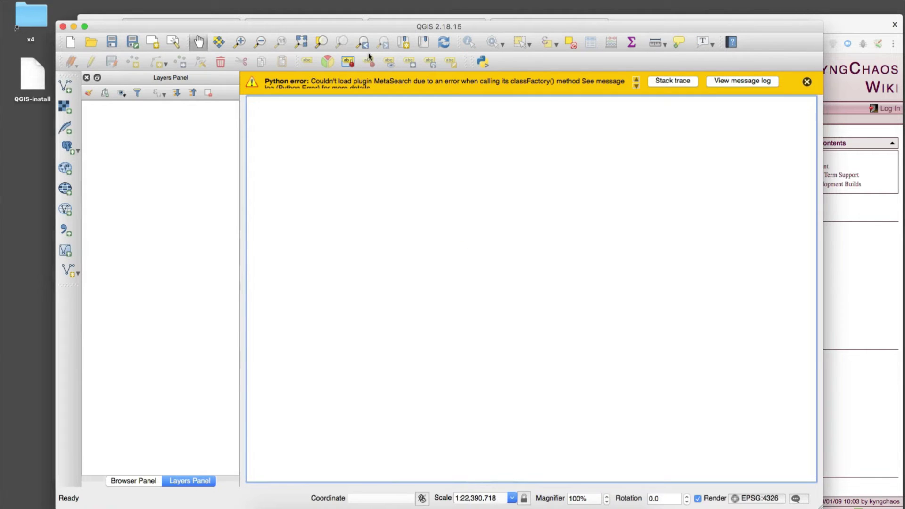
drag(373, 27, 369, 6)
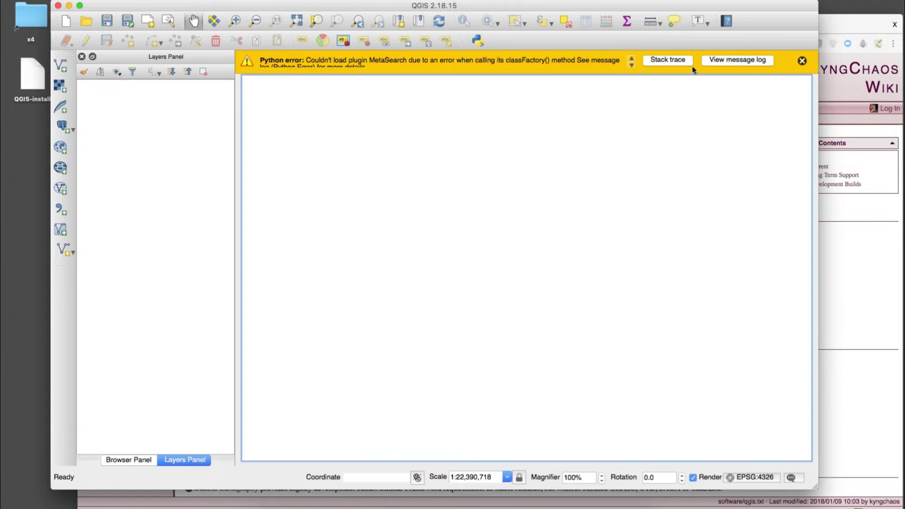
Open the MetaSearch error's stack trace, highlight the missing jinja2 module, scroll the traceback, then close it
click(672, 62)
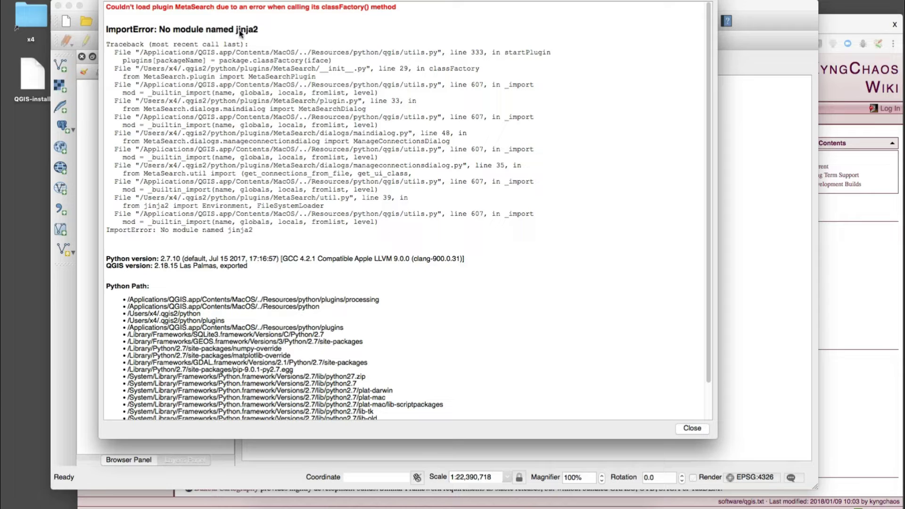
drag(237, 32, 259, 32)
scroll(262, 278, down, 2)
scroll(262, 278, up, 2)
scroll(262, 279, down, 2)
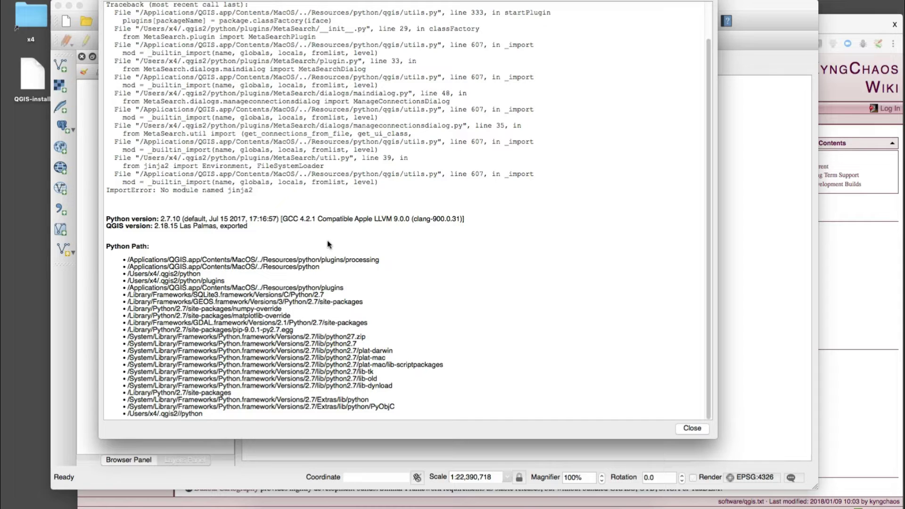
scroll(302, 236, up, 2)
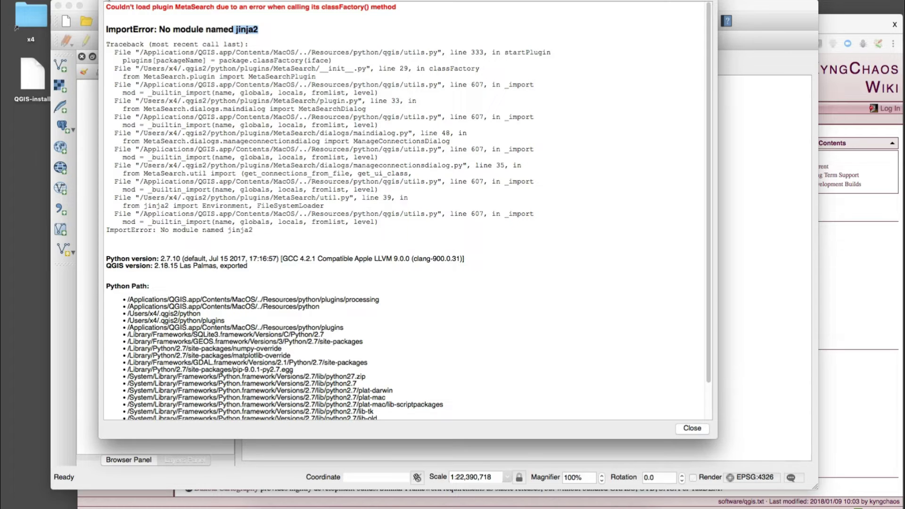
key(Escape)
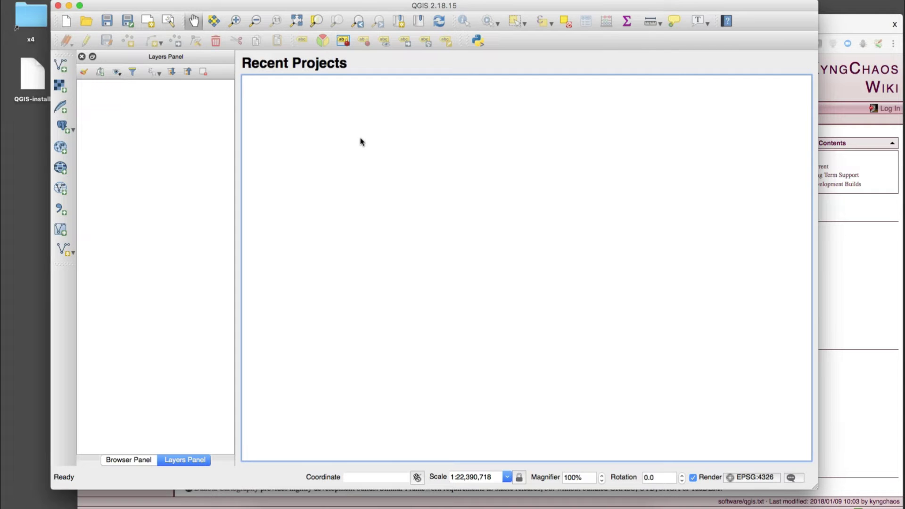
Open Manage and Install Plugins, view the Invalid entry MetaSearch Catalogue Client, then close the manager
drag(361, 8, 359, 3)
click(243, 0)
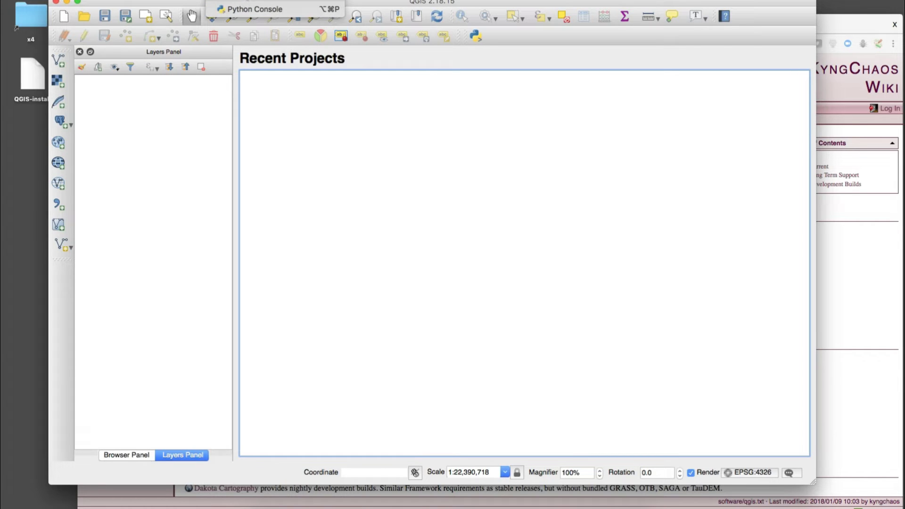
click(246, 1)
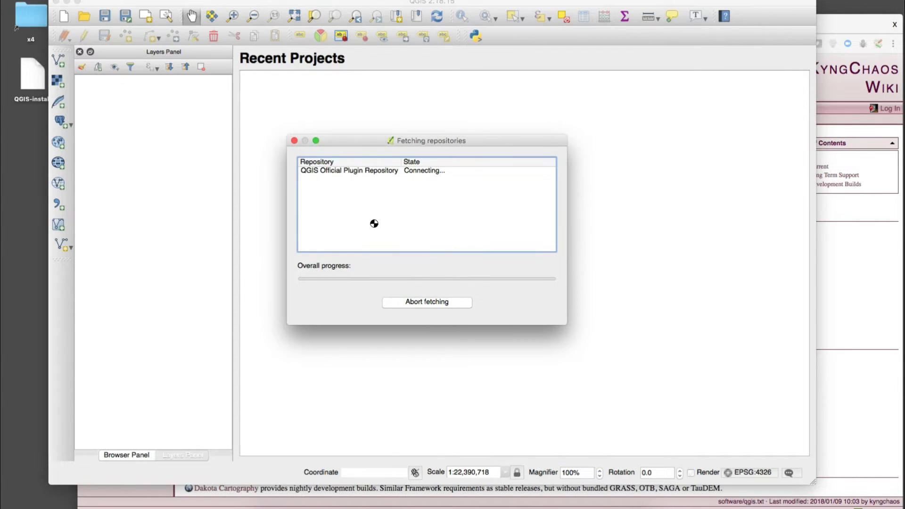
scroll(329, 261, down, 15)
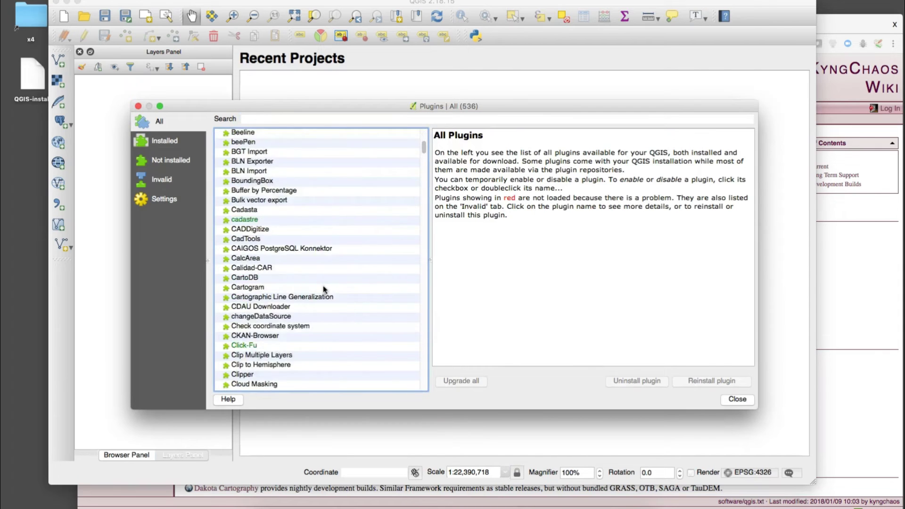
click(168, 182)
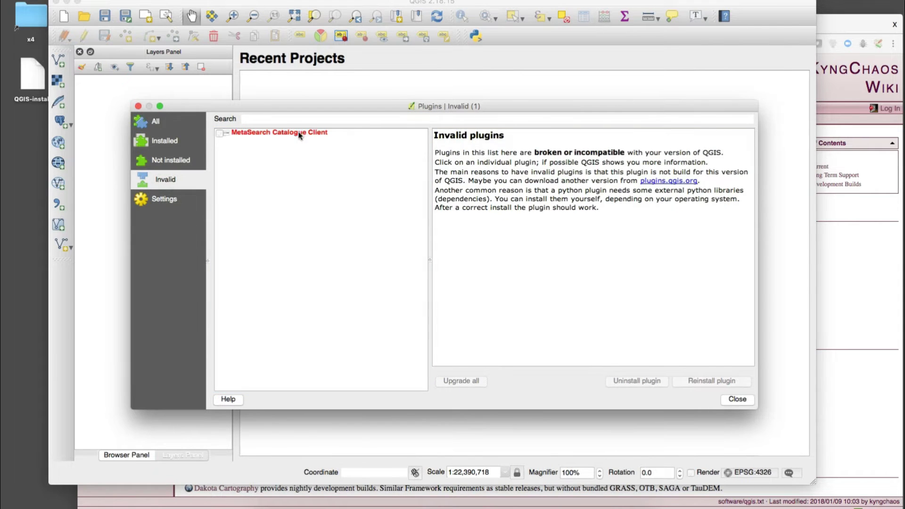
click(299, 134)
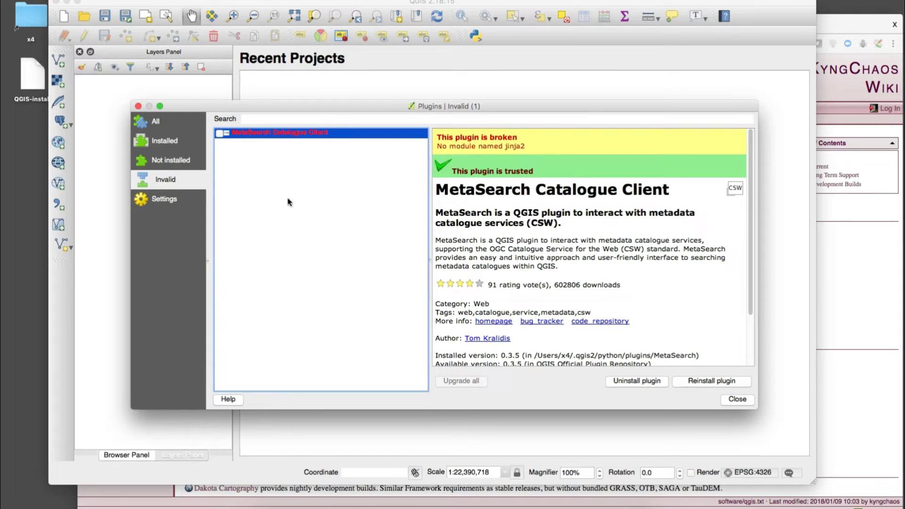
click(138, 108)
drag(113, 2, 102, 0)
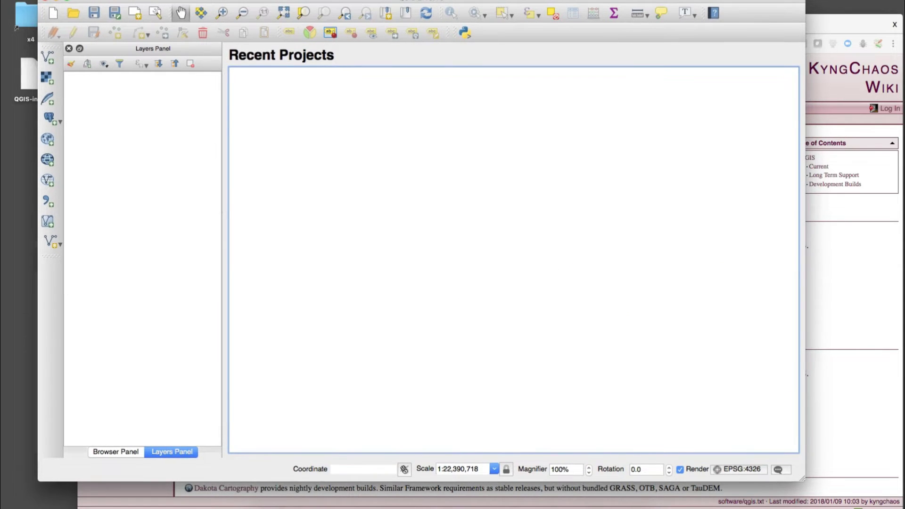
Quit QGIS and return to Chrome's Boundless Desktop GIS Software product page
click(44, 0)
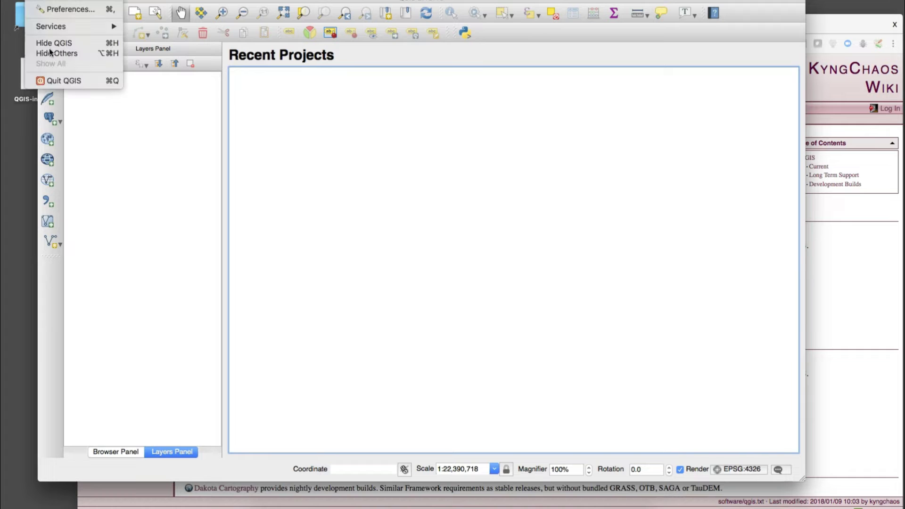
click(61, 82)
click(743, 308)
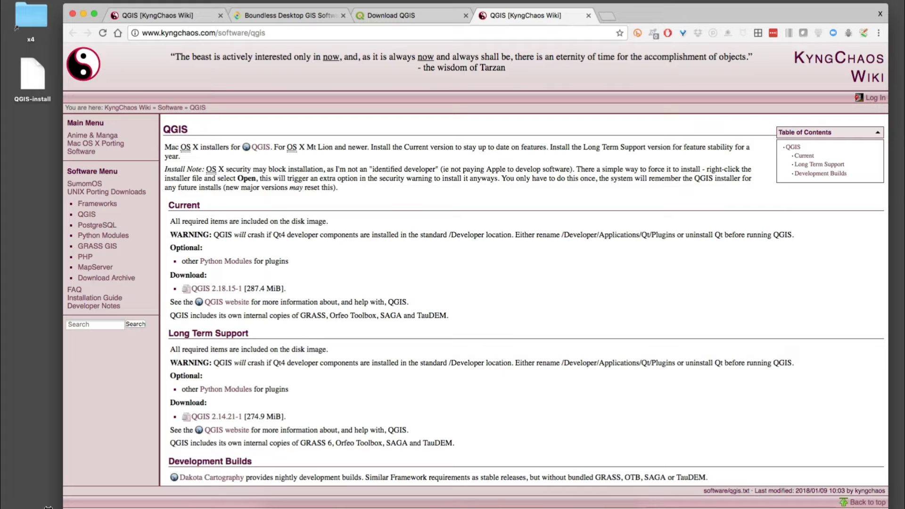
key(super+2)
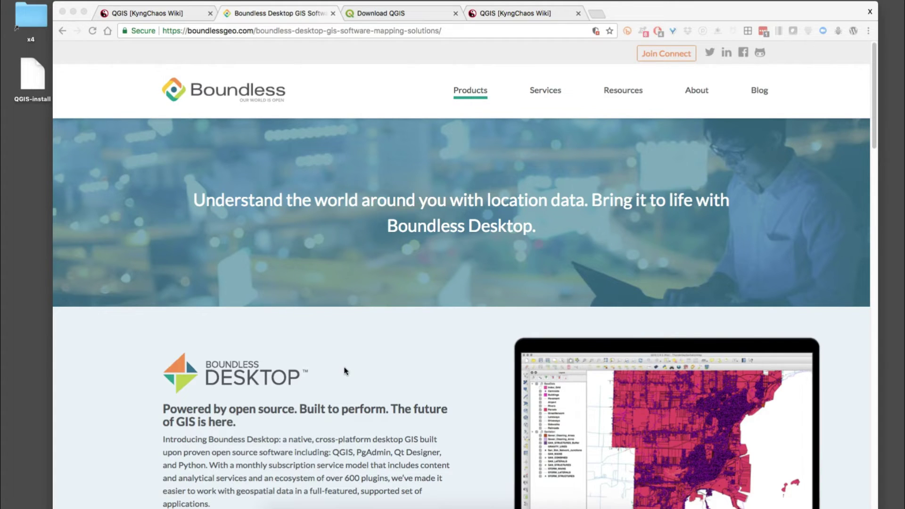
scroll(345, 371, down, 1)
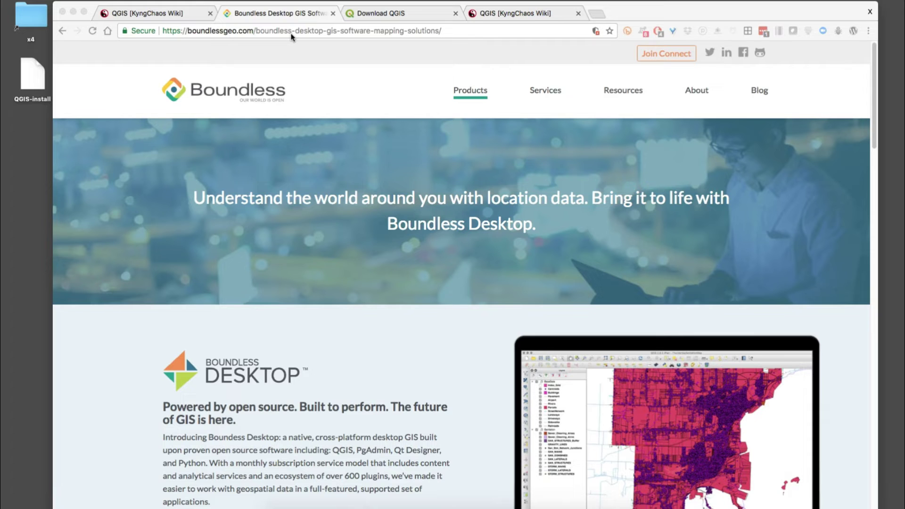
In a new tab, search Google for 'boundless geo' and open the Boundless Geospatial homepage
click(597, 13)
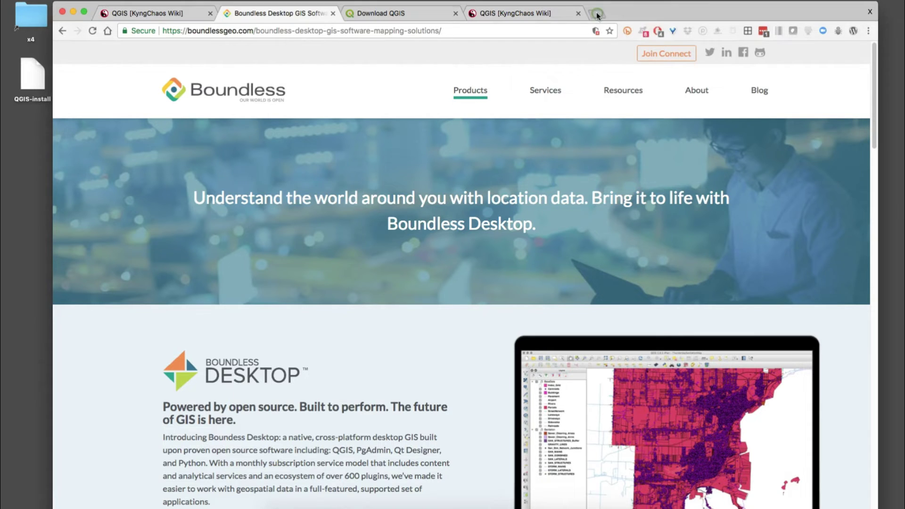
text(google)
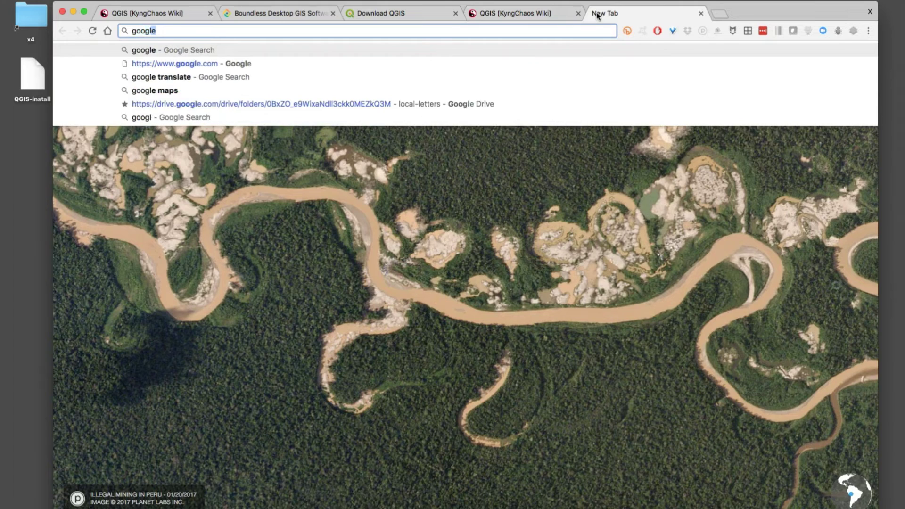
key(Return)
click(158, 142)
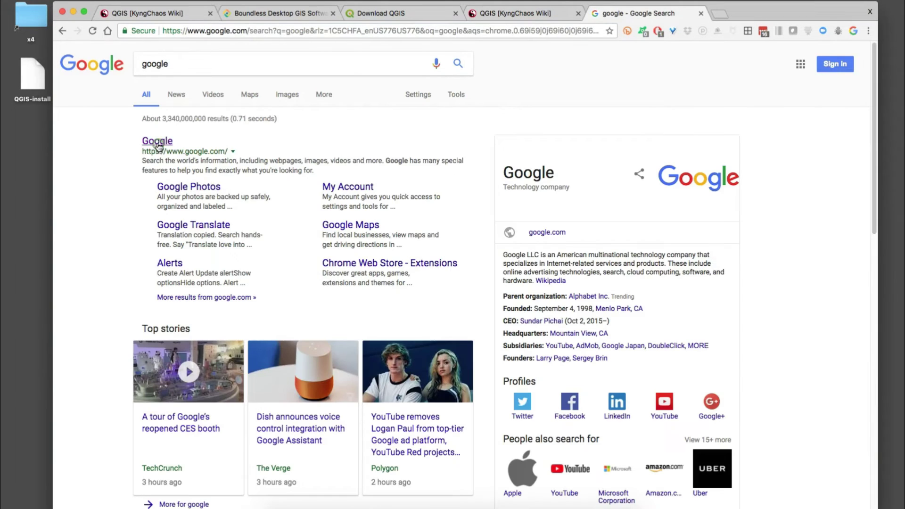
text(bou)
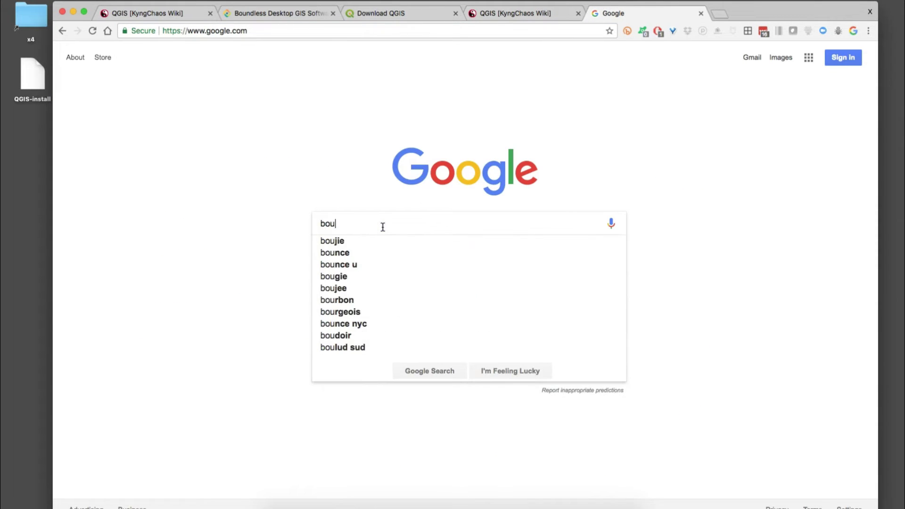
text(ndles)
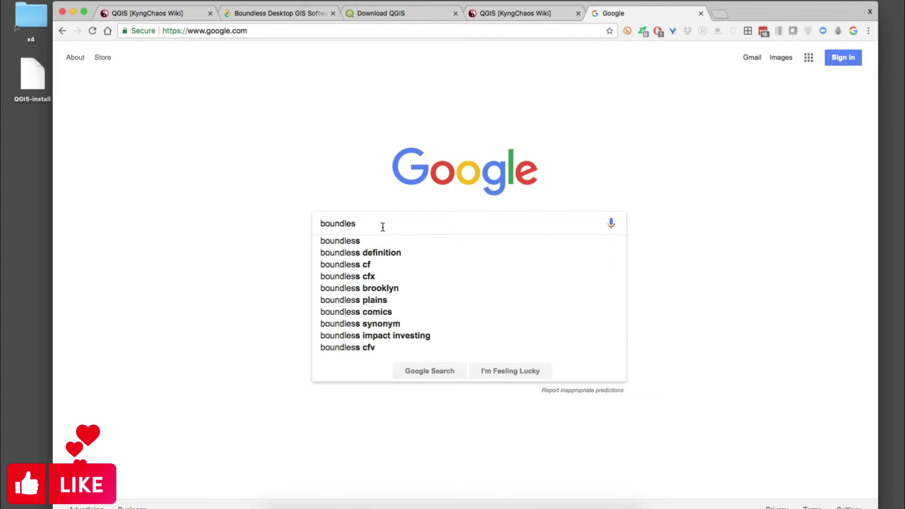
text(s goo)
key(Return)
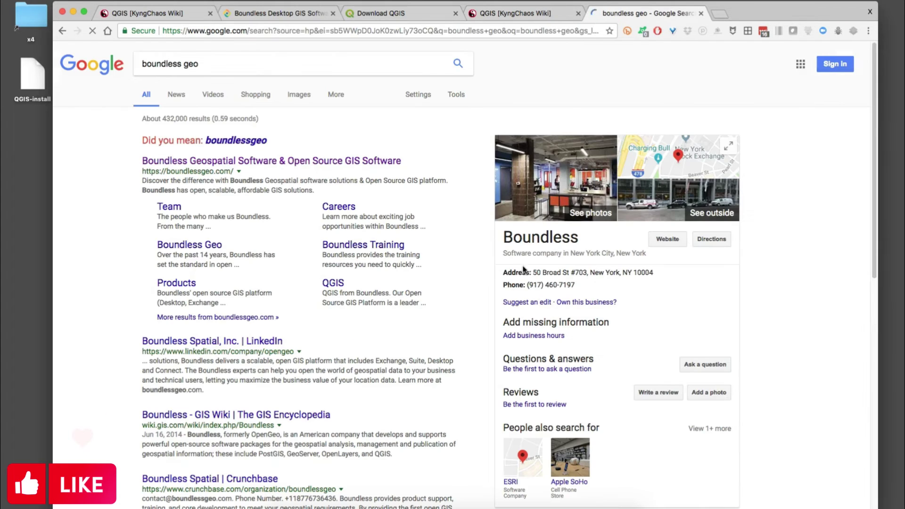
click(210, 162)
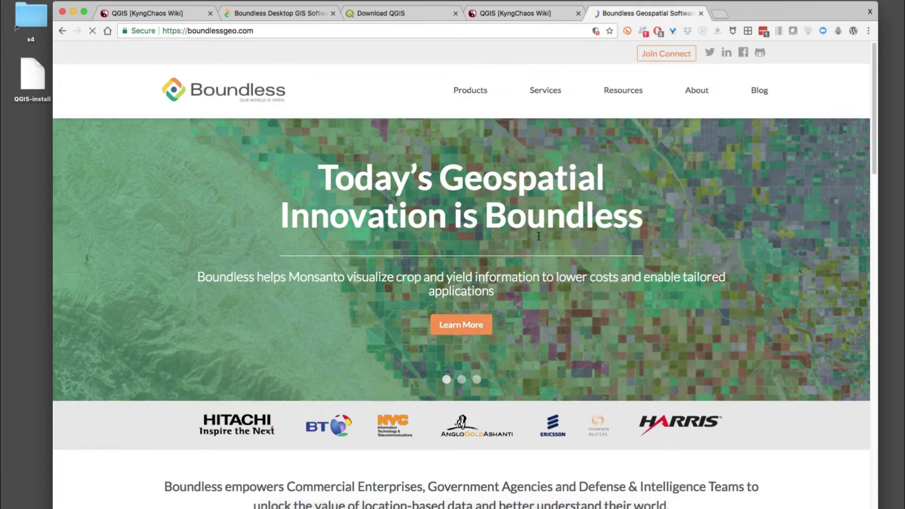
Go from the Boundless homepage to the Boundless Desktop product page
mouse_move(474, 94)
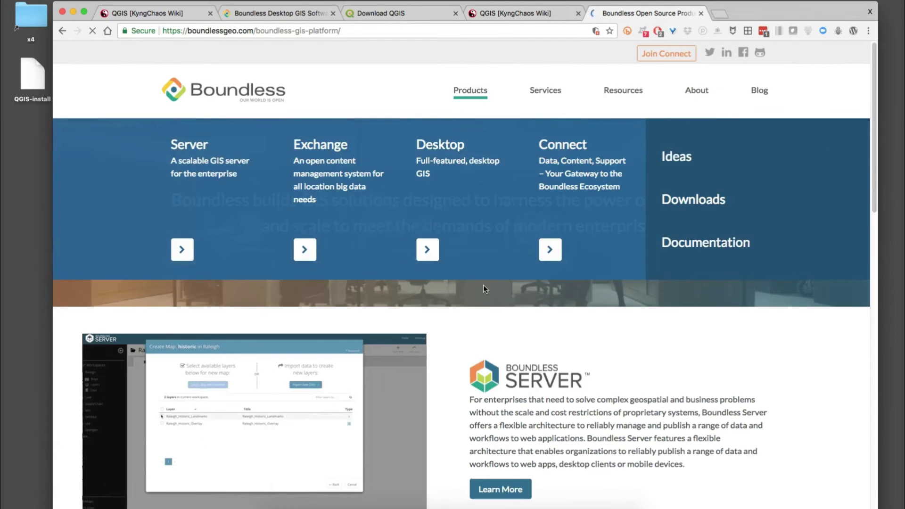
scroll(415, 369, down, 15)
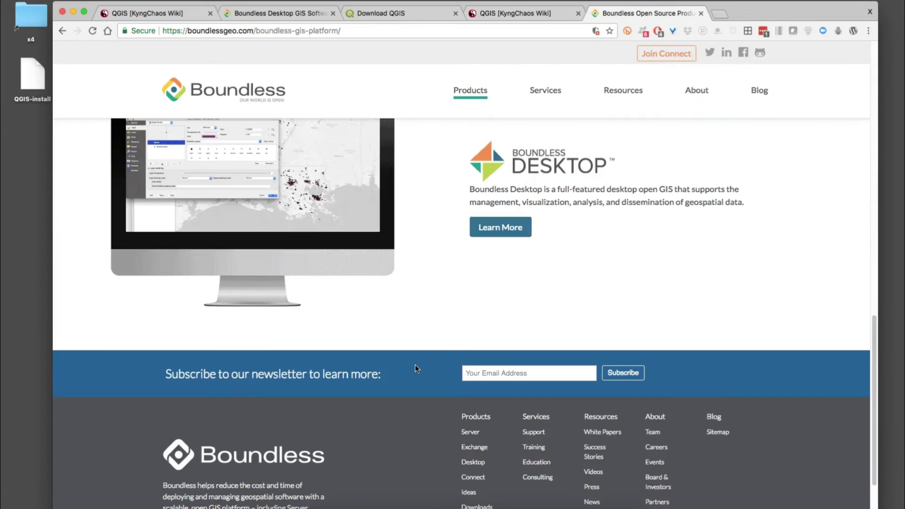
click(484, 231)
scroll(419, 326, down, 5)
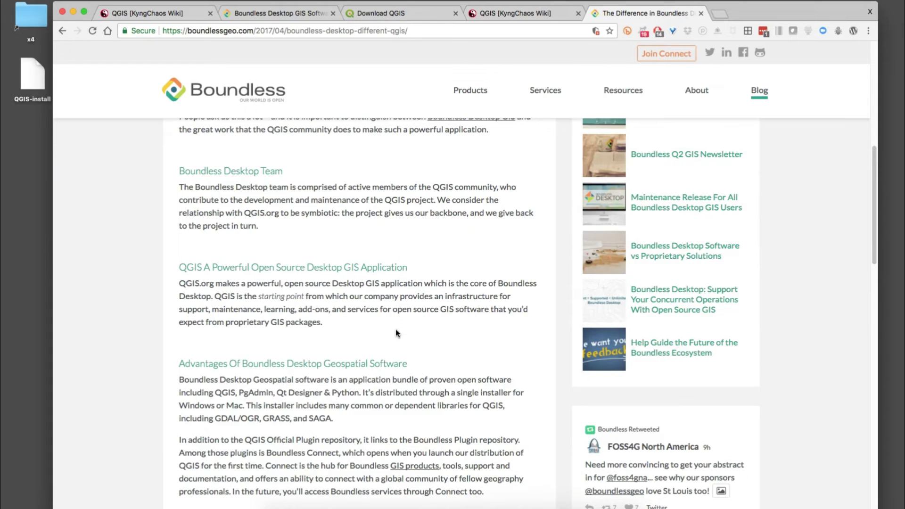
scroll(396, 333, down, 3)
scroll(395, 329, down, 2)
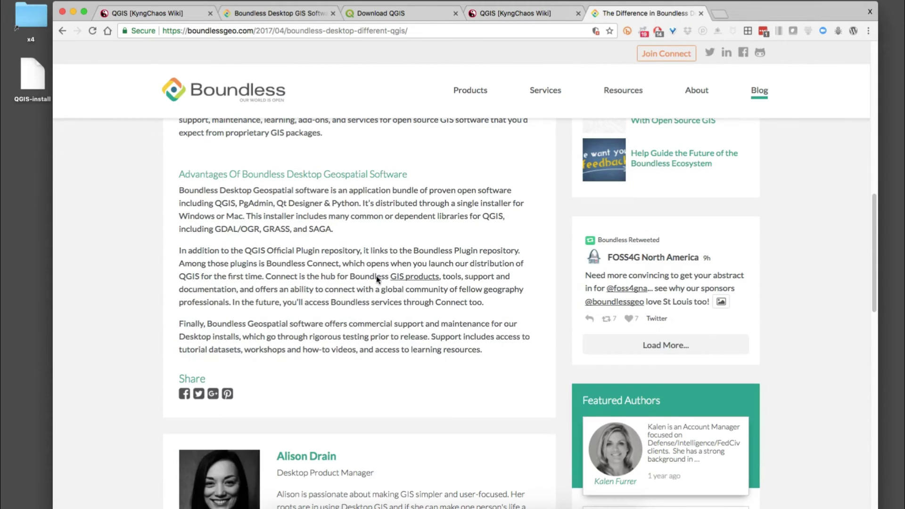
scroll(385, 335, up, 8)
scroll(387, 335, up, 5)
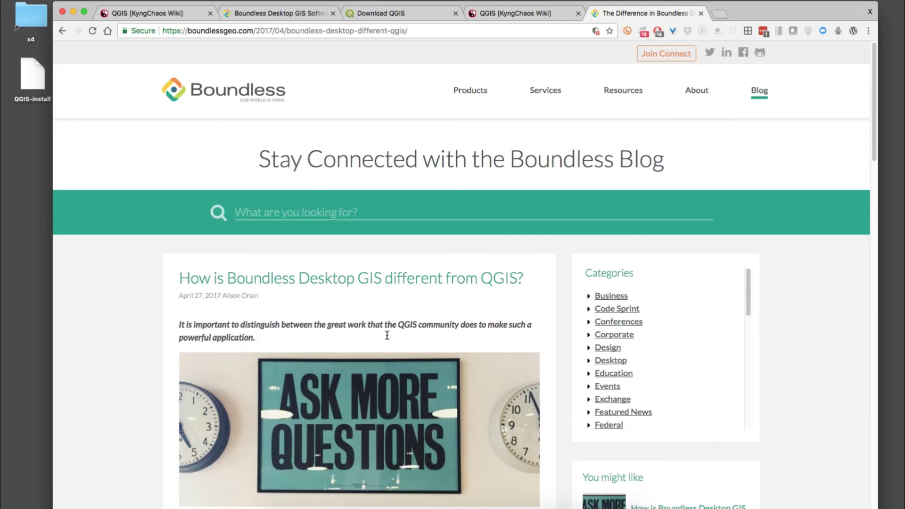
mouse_move(557, 98)
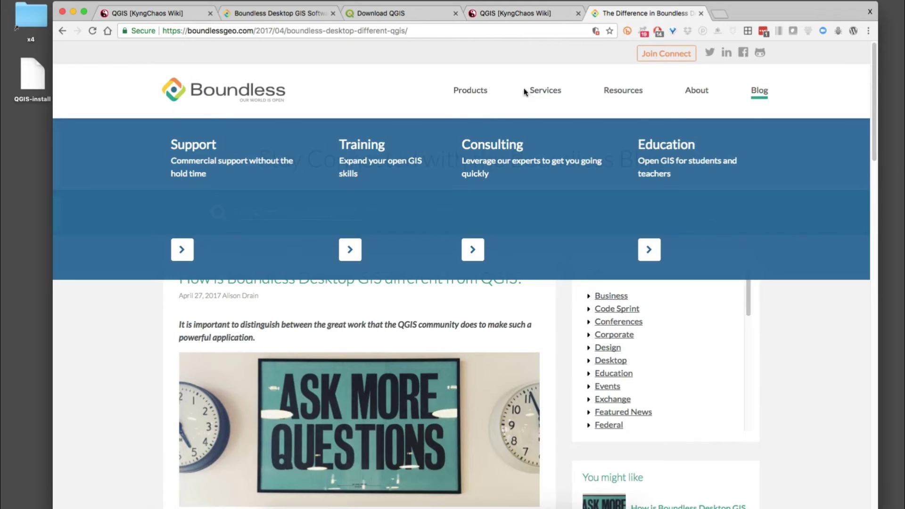
click(440, 145)
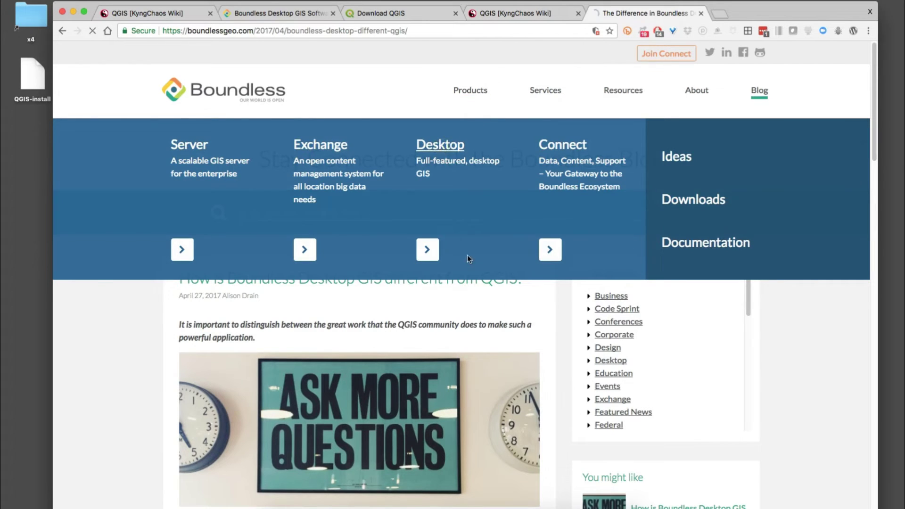
scroll(474, 355, down, 10)
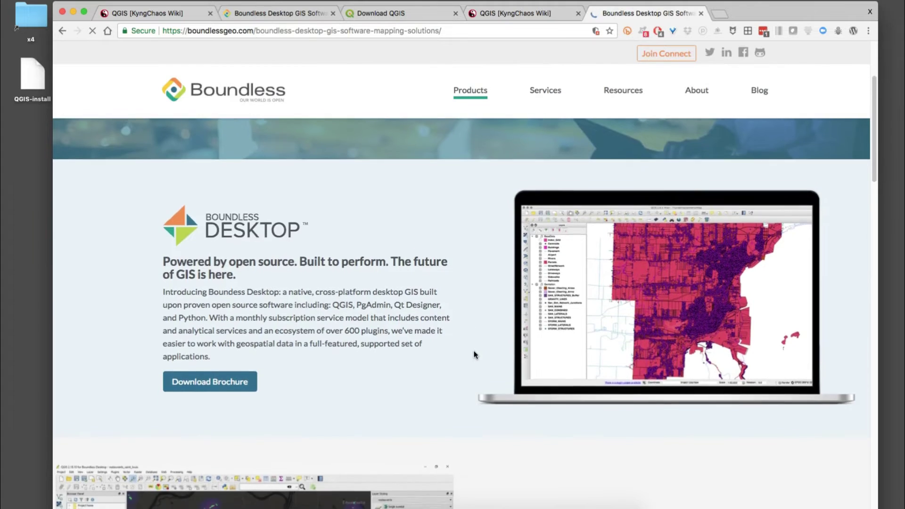
scroll(491, 324, down, 5)
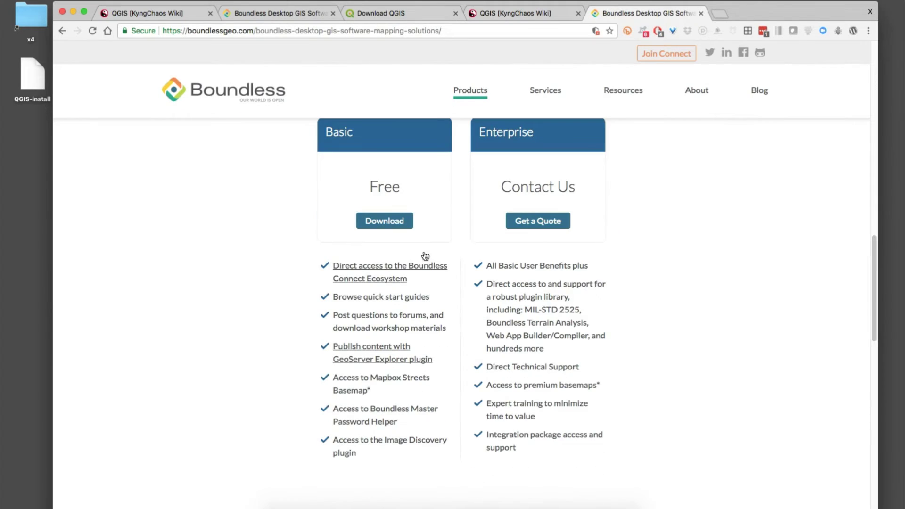
Choose the free Basic edition download, log out, close the extra tab and open Downloads
click(392, 221)
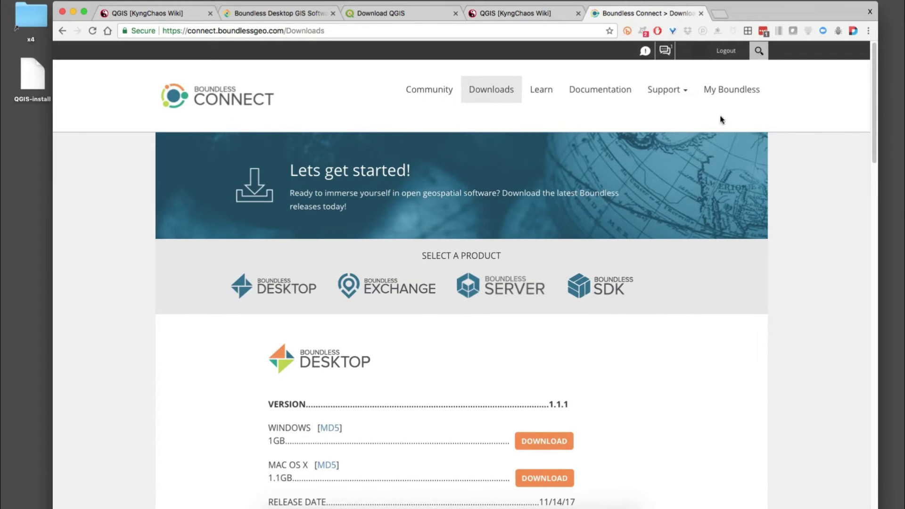
click(726, 51)
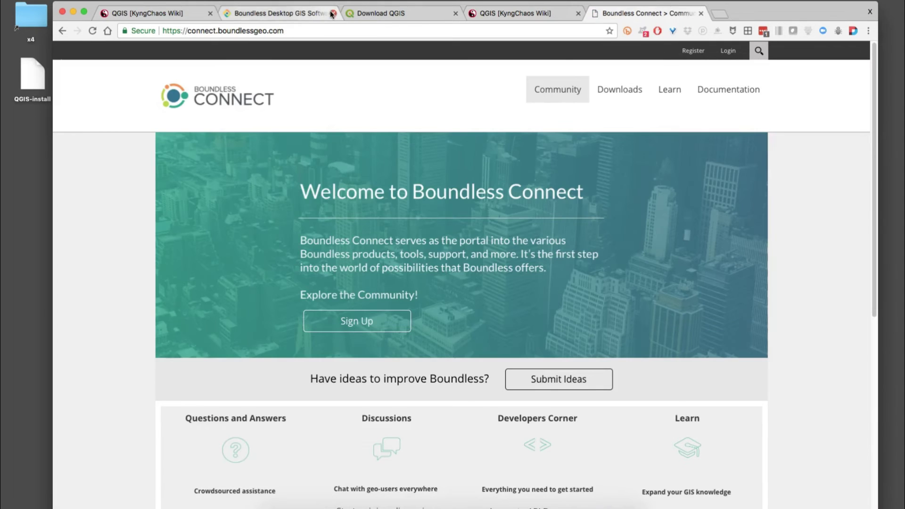
click(333, 13)
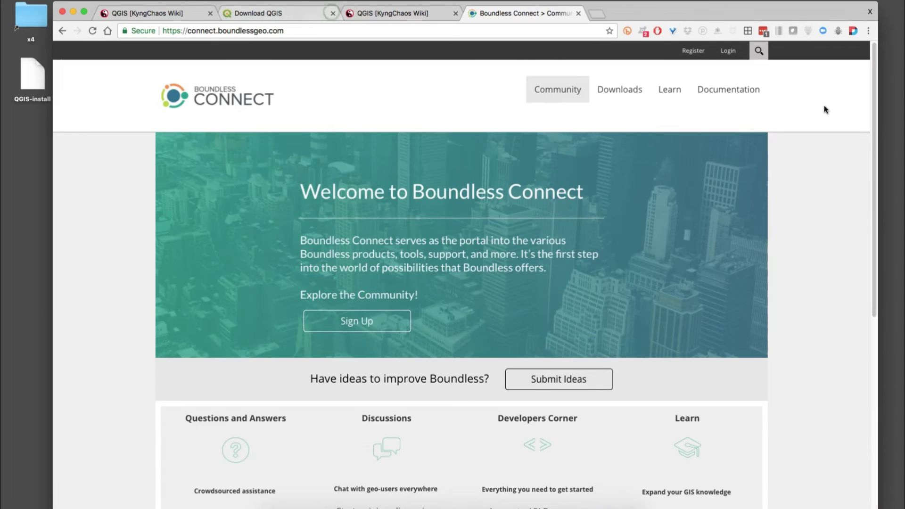
click(626, 94)
scroll(242, 307, down, 1)
scroll(242, 307, down, 3)
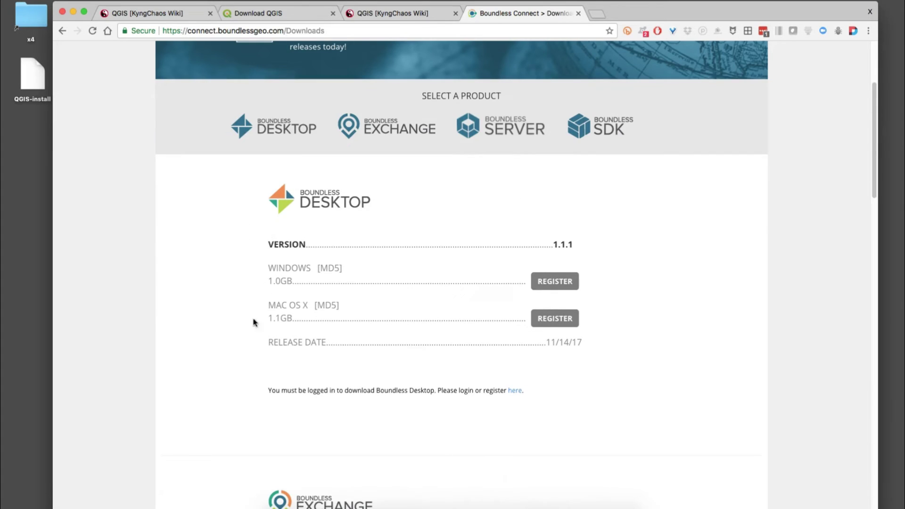
Log in for the Mac OS X download and reveal the desktop holding Boundless-Desktop-1.1.1.dmg
click(558, 320)
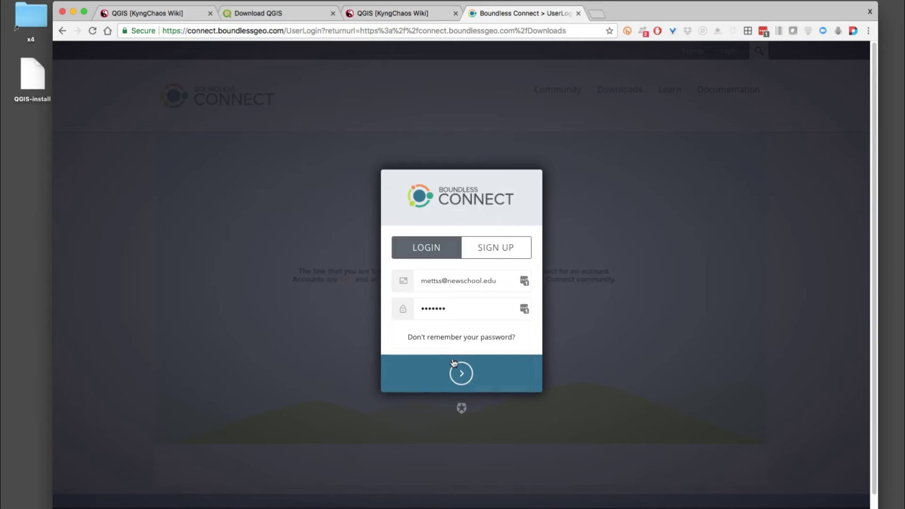
click(464, 374)
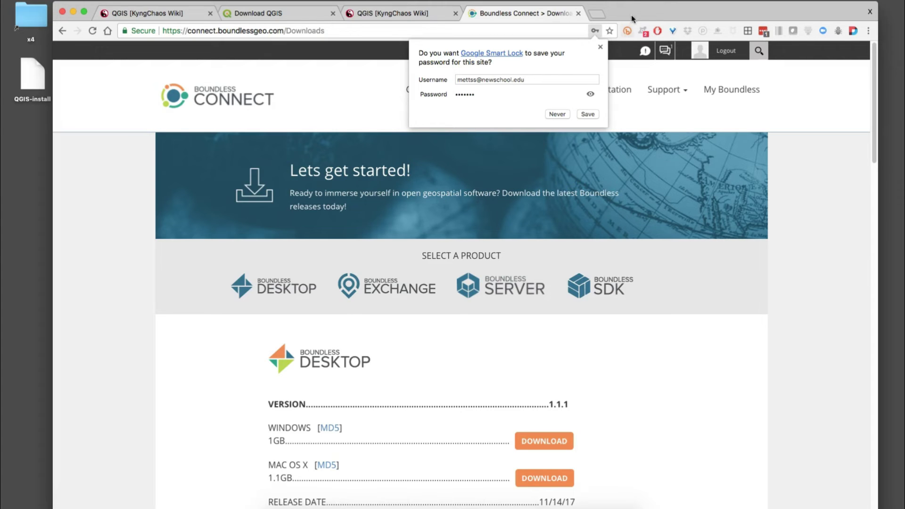
click(604, 46)
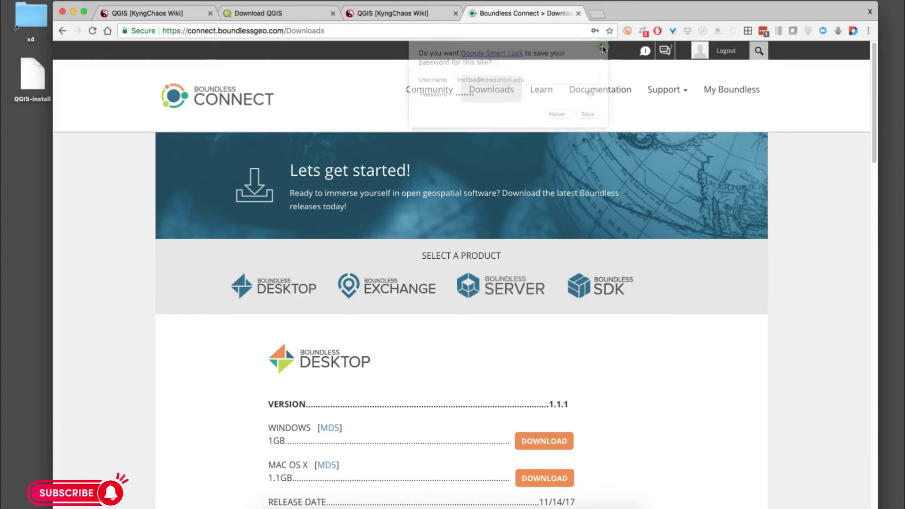
scroll(475, 247, down, 3)
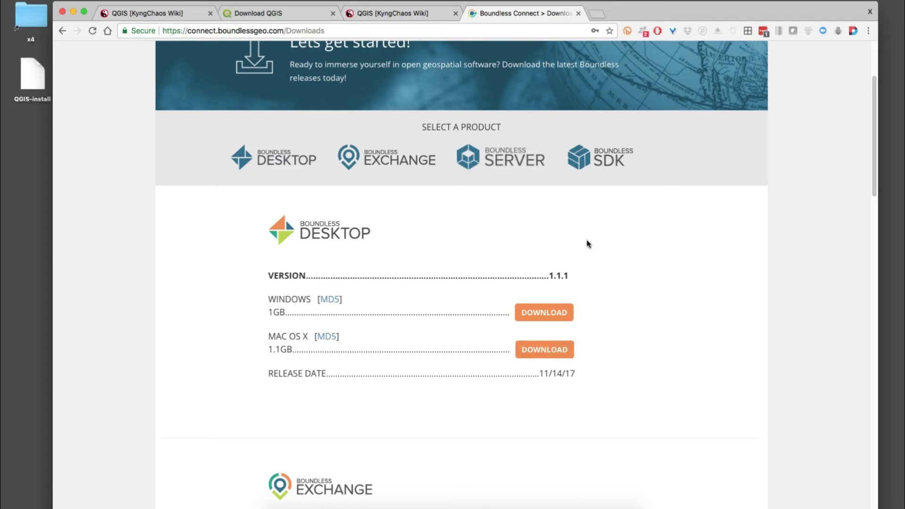
key(F11)
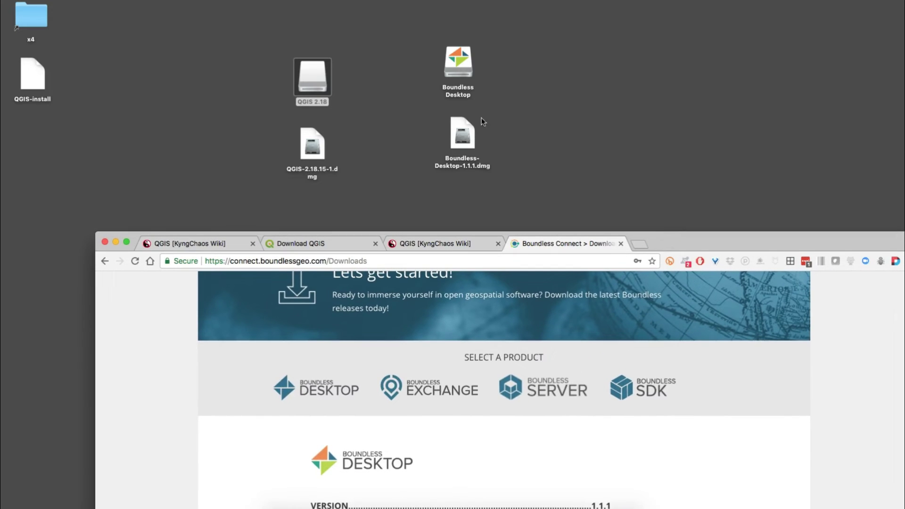
Open the mounted Boundless Desktop volume and enlarge its Finder window
click(464, 134)
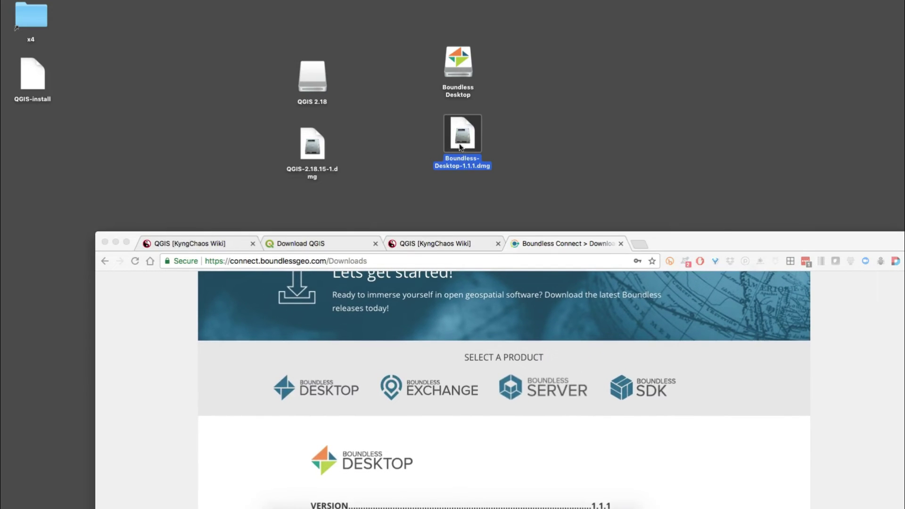
drag(462, 142, 459, 148)
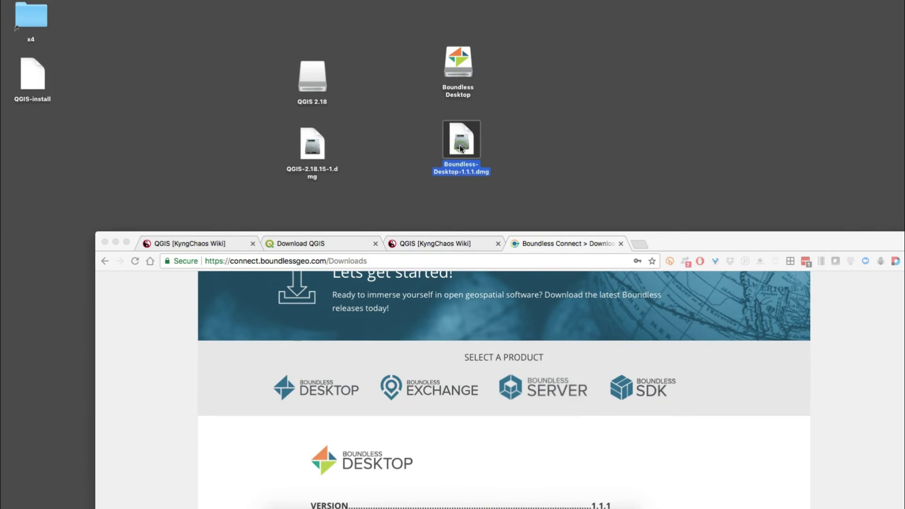
double_click(460, 66)
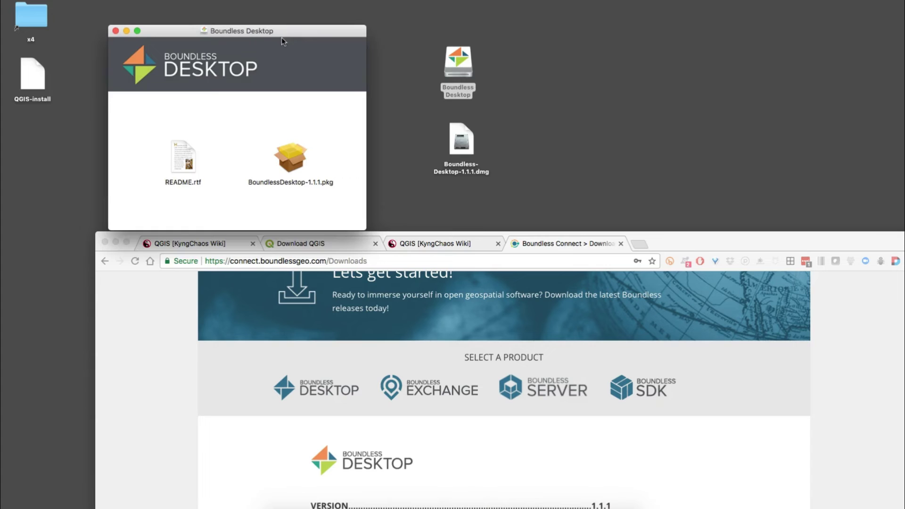
drag(281, 42, 275, 29)
drag(361, 218, 513, 274)
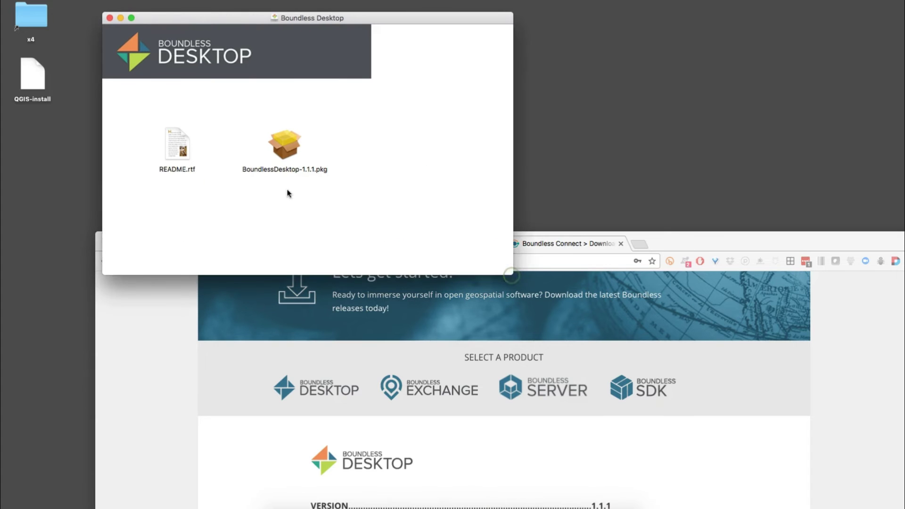
Read README.rtf down to the Changelog, close it, and return to the disk window
double_click(179, 150)
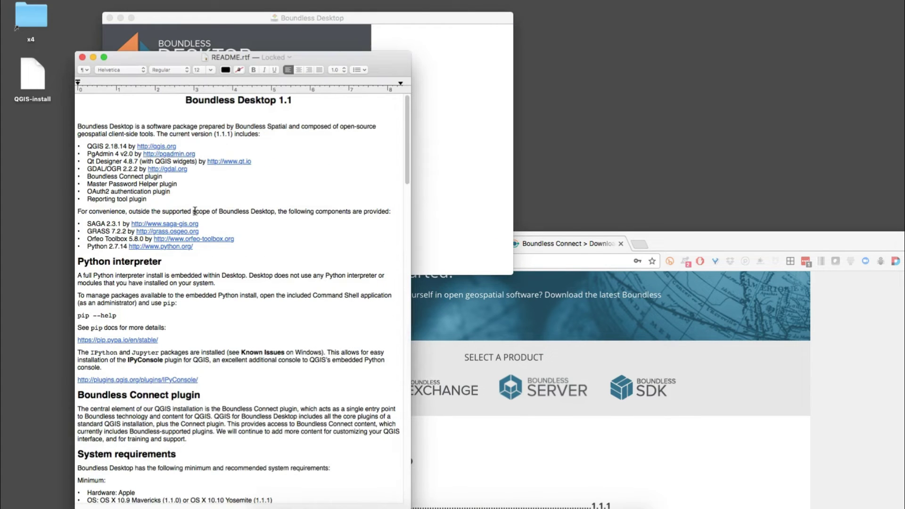
scroll(172, 262, down, 5)
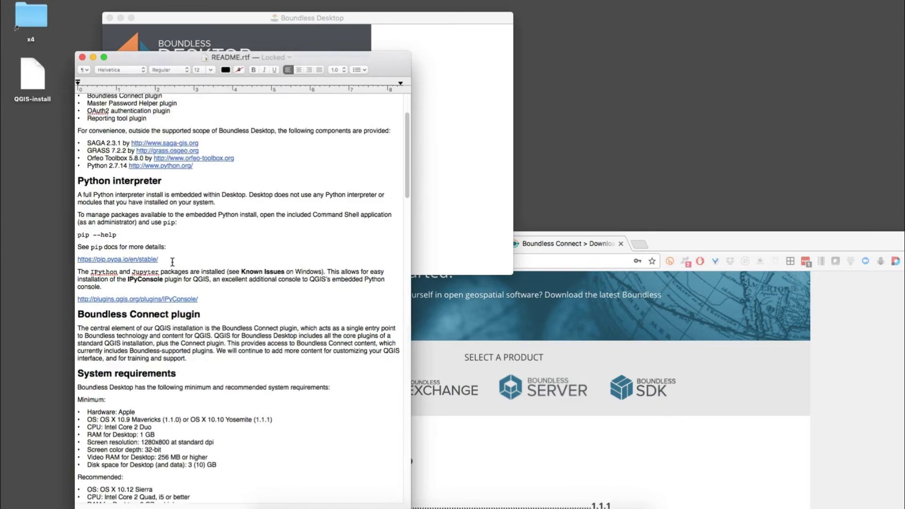
scroll(173, 262, down, 15)
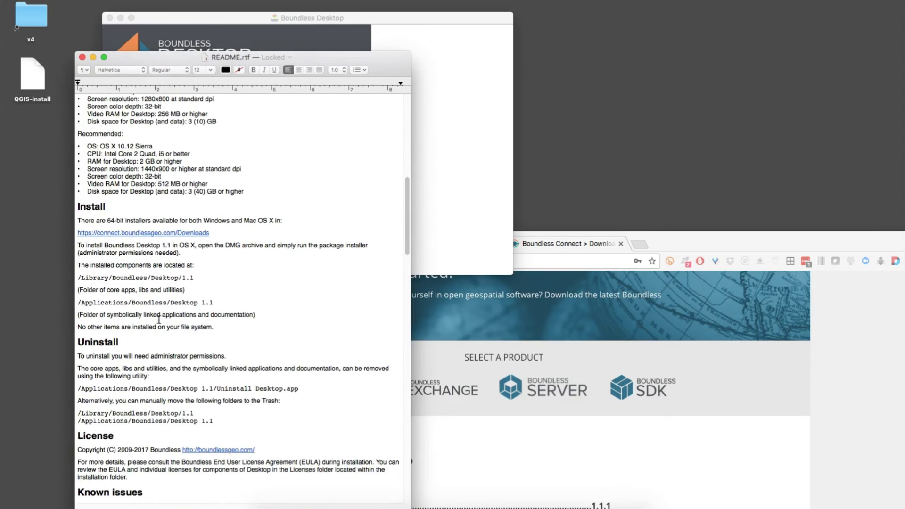
scroll(184, 322, down, 3)
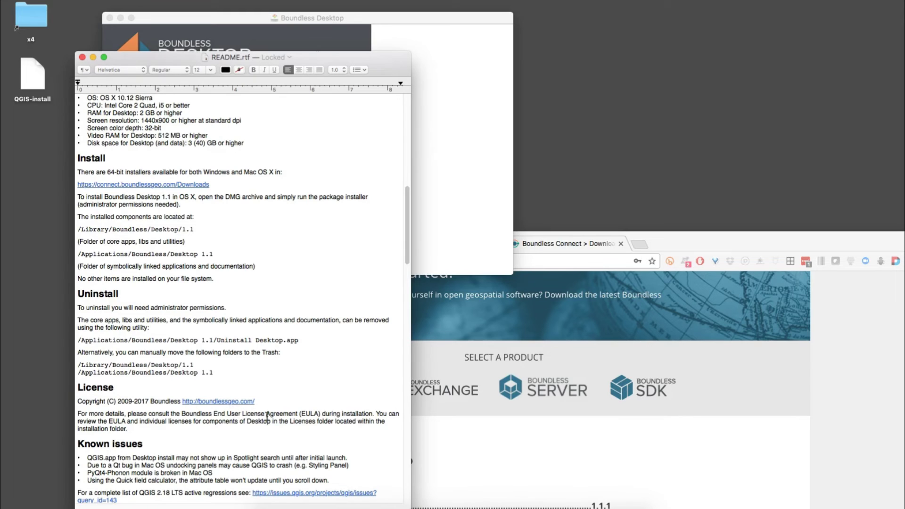
scroll(241, 436, down, 5)
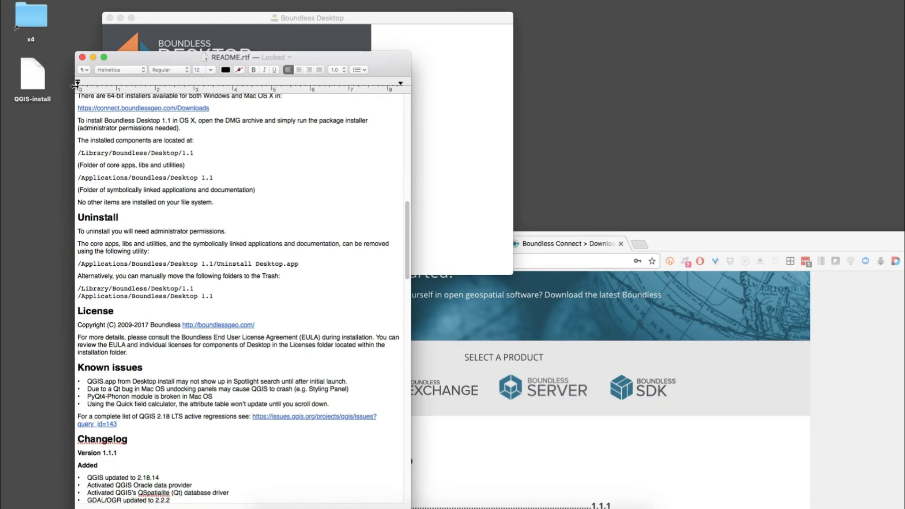
click(83, 60)
click(254, 188)
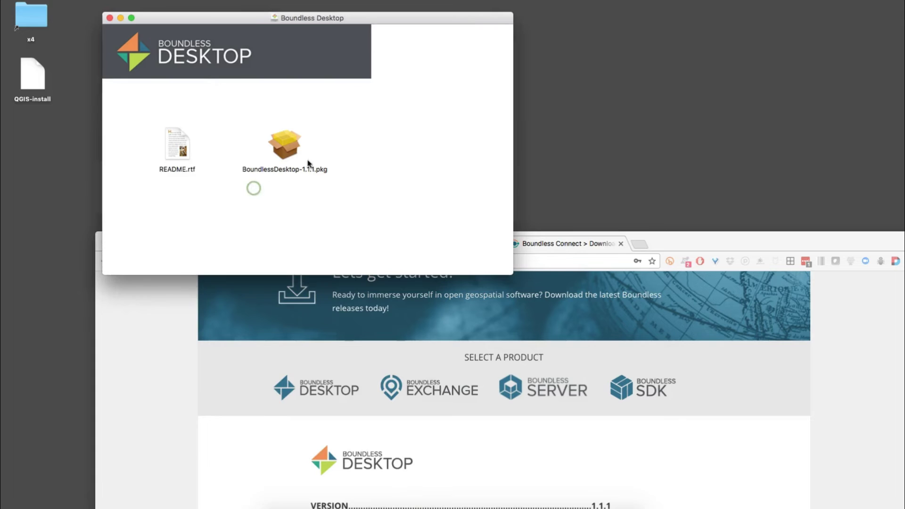
Run BoundlessDesktop-1.1.1.pkg, agree to the license, and authorize a Standard Install with the admin password
double_click(288, 145)
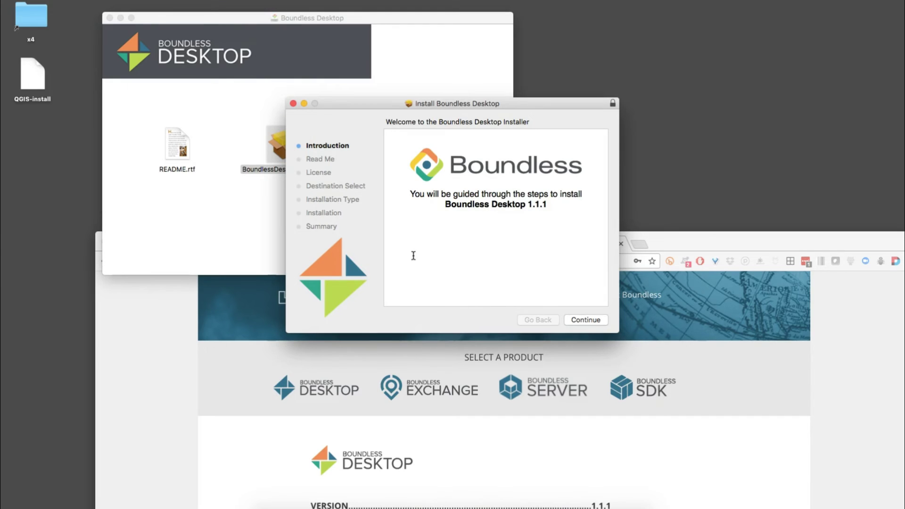
click(595, 323)
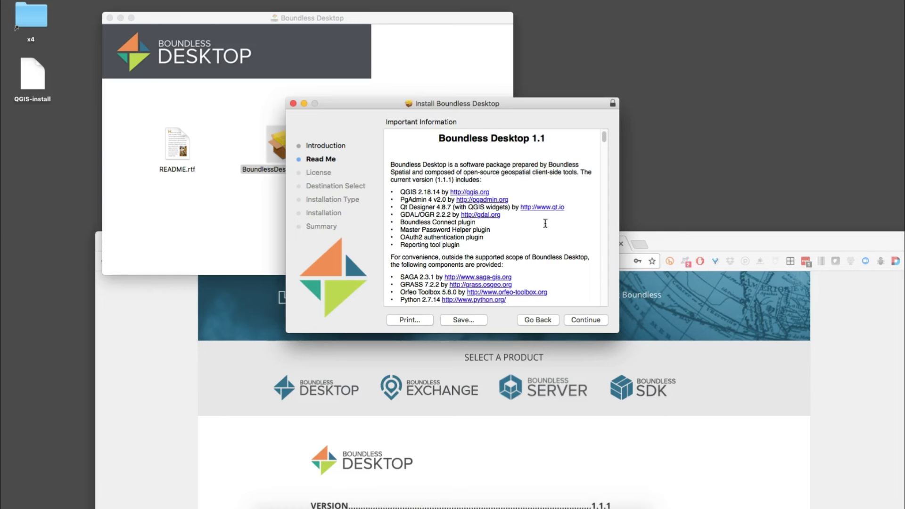
click(588, 323)
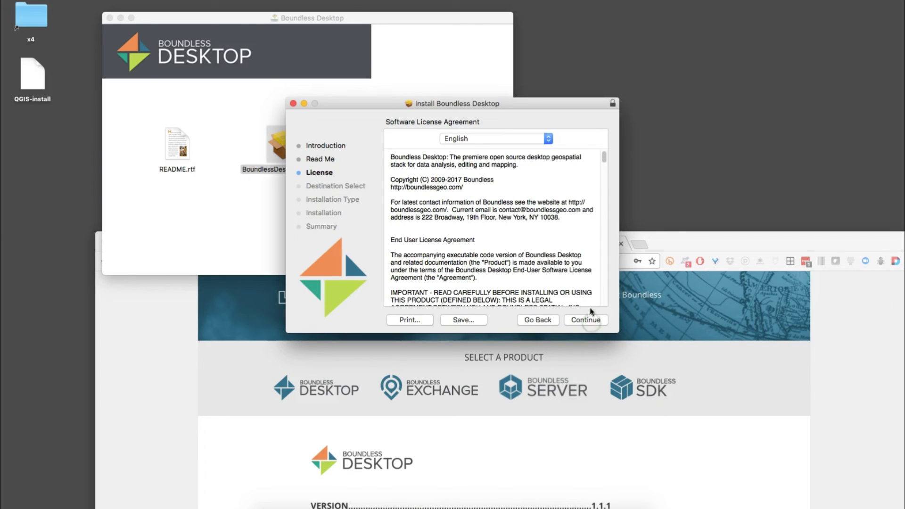
click(594, 325)
click(560, 190)
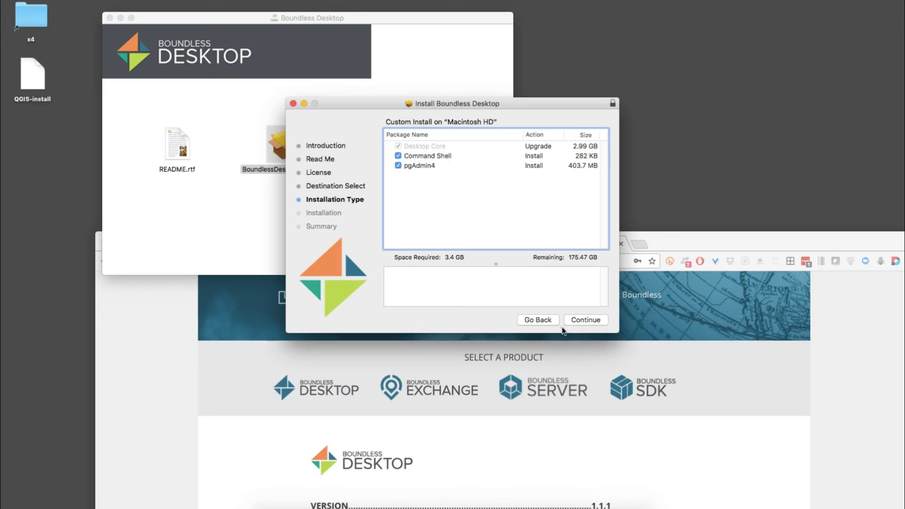
click(590, 321)
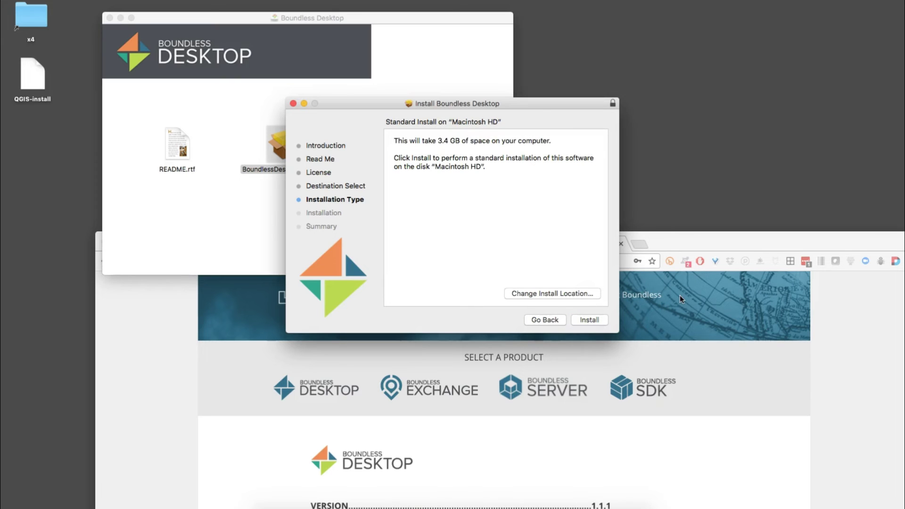
click(590, 320)
click(516, 191)
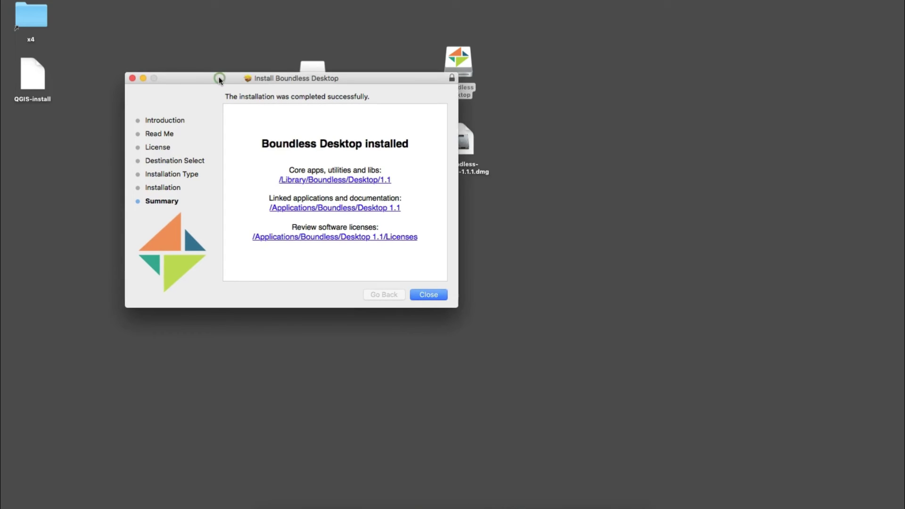
Close the finished installer and open the Applications folder in Finder
drag(220, 79, 223, 79)
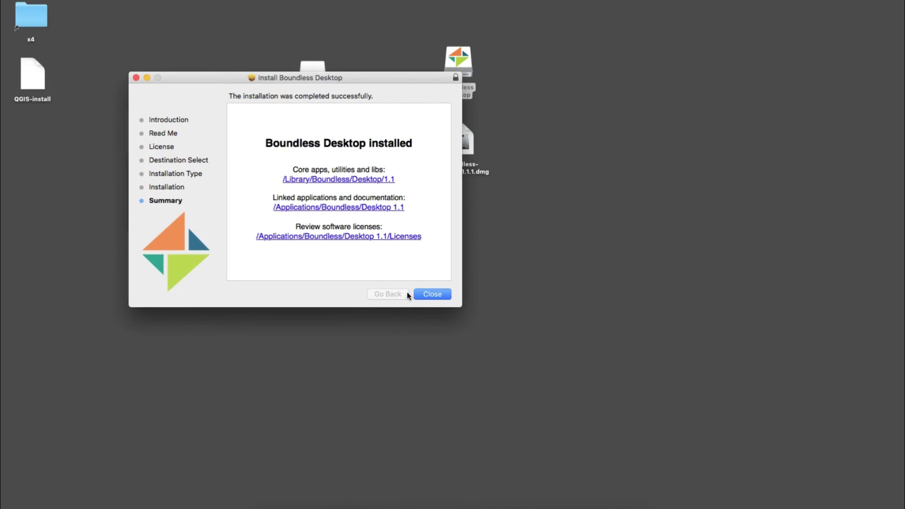
click(428, 294)
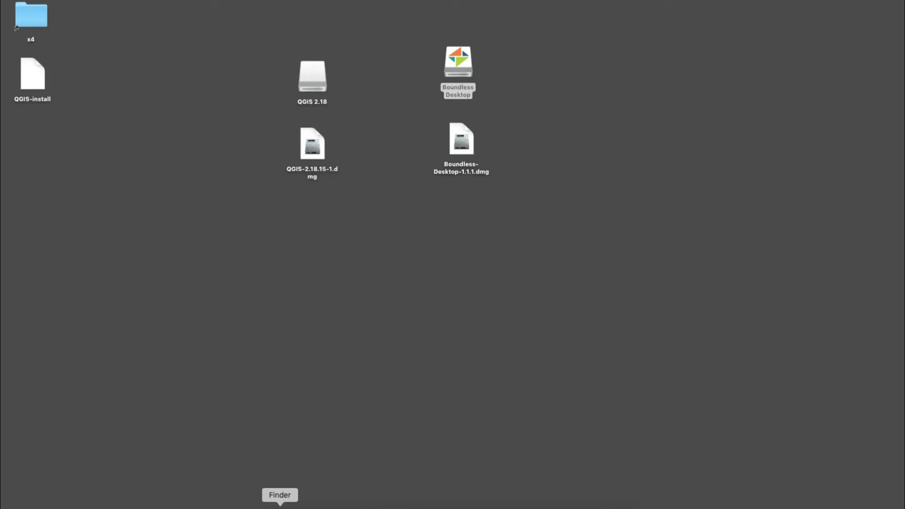
click(280, 505)
click(348, 214)
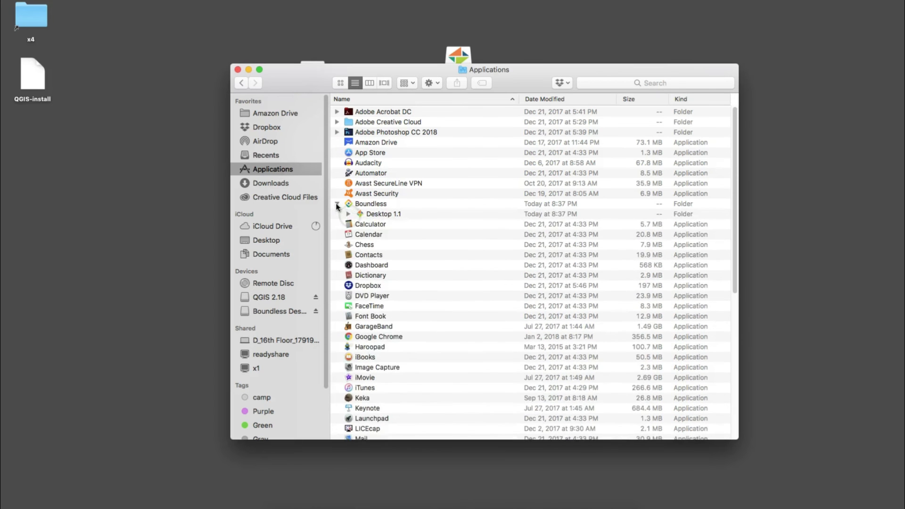
click(337, 203)
Launch QGIS for Boundless Desktop 1.1 from Applications > Boundless > Desktop 1.1
scroll(364, 373, down, 10)
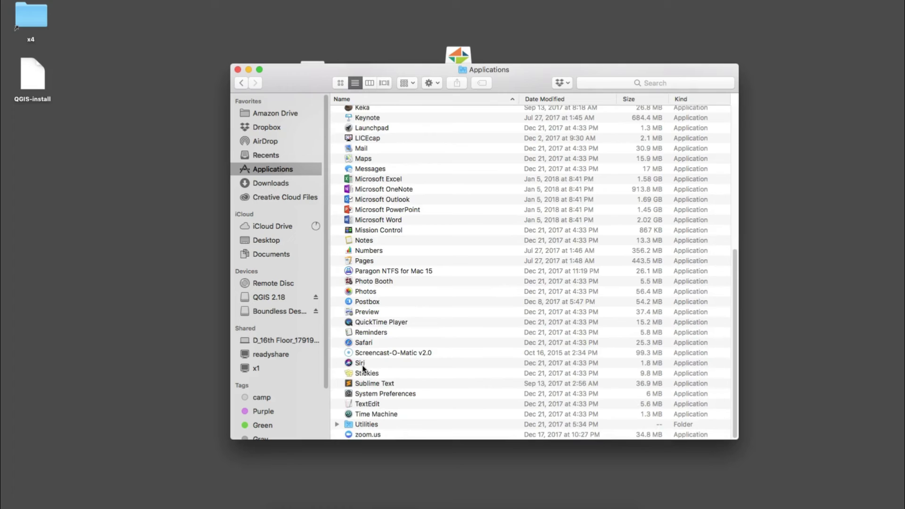
scroll(362, 365, up, 10)
click(337, 170)
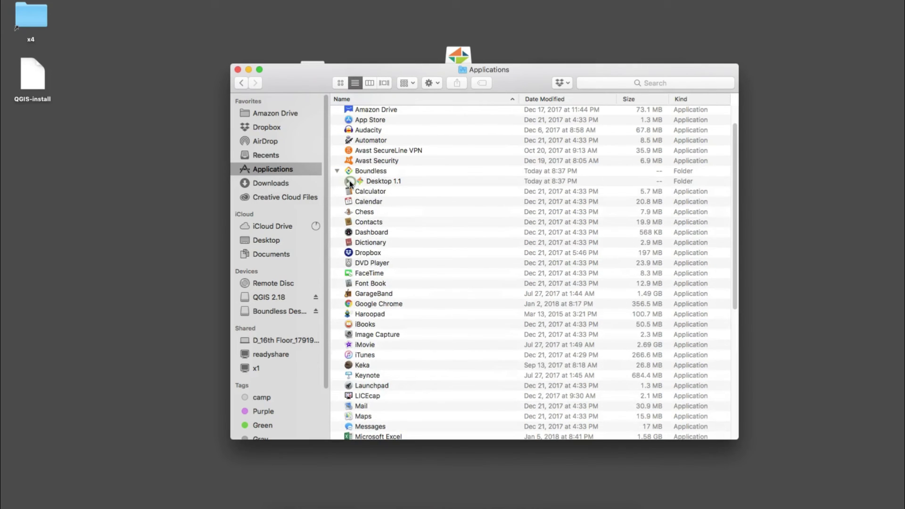
click(348, 181)
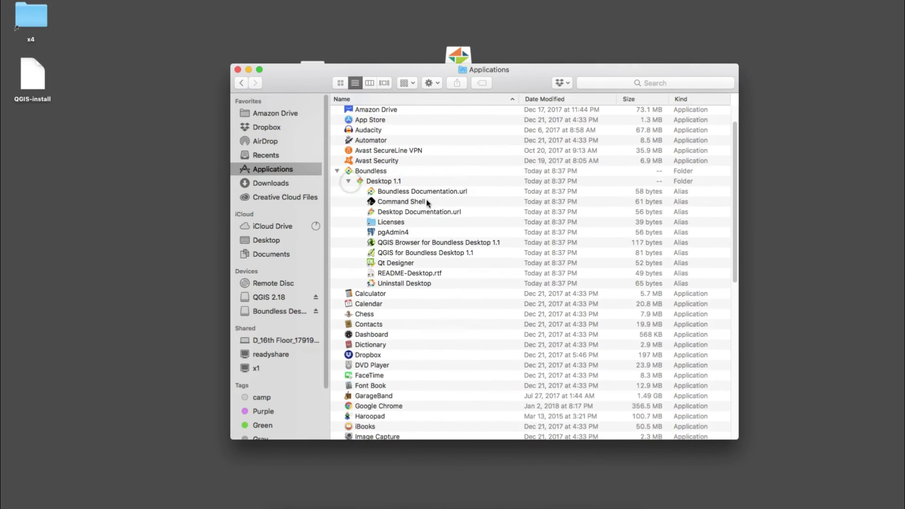
click(381, 254)
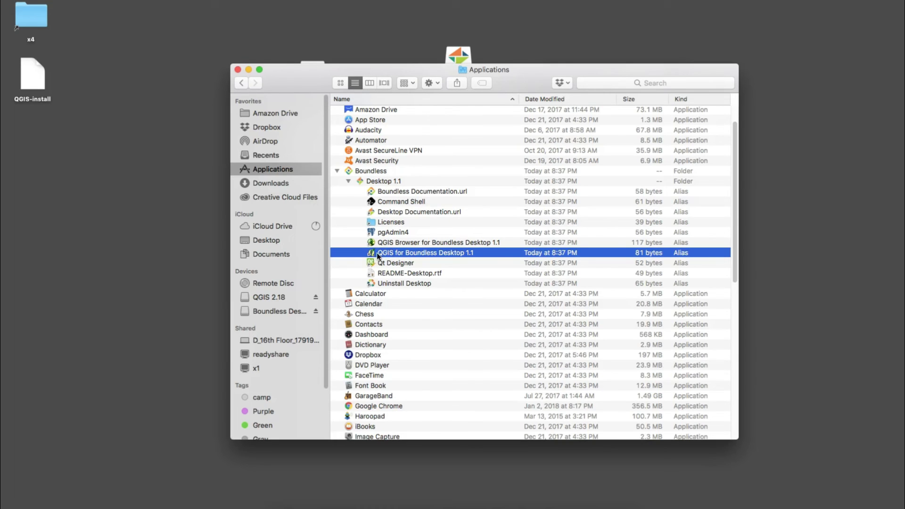
double_click(372, 255)
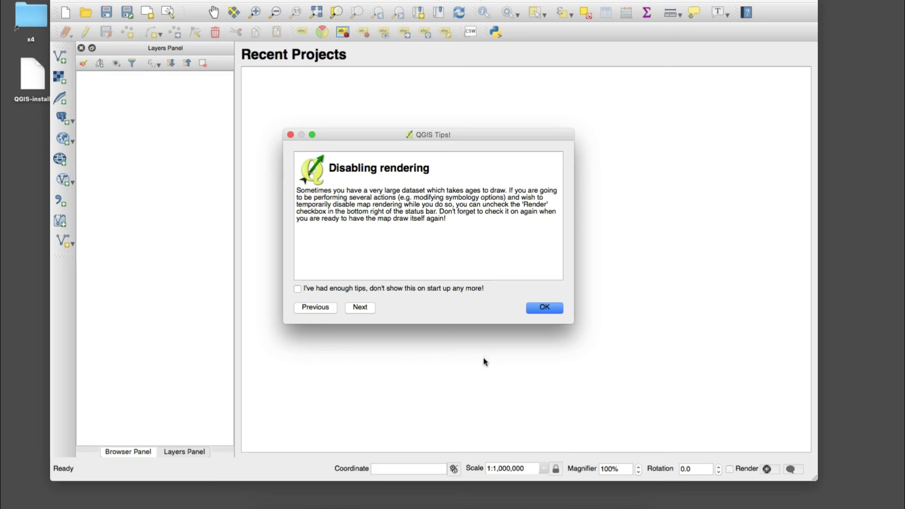
Dismiss the 'Disabling rendering' tip, then move and enlarge the QGIS window
click(545, 307)
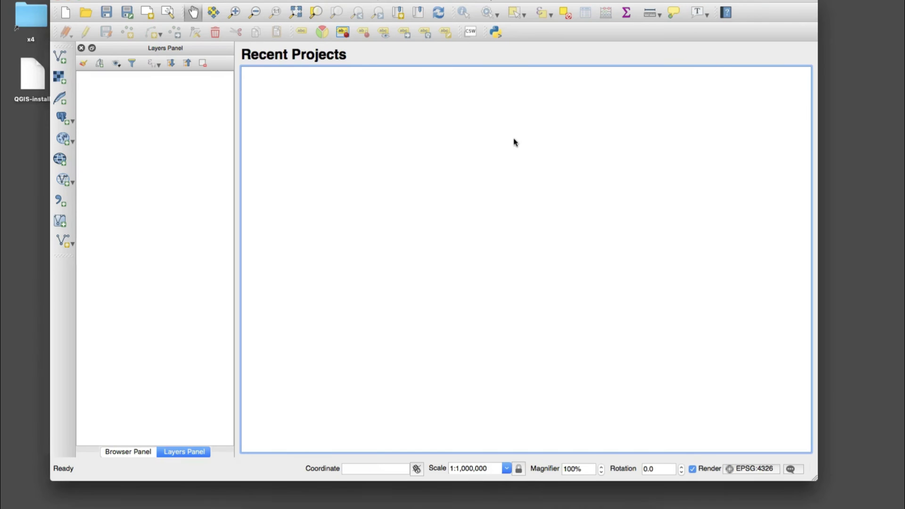
drag(432, 1, 444, 3)
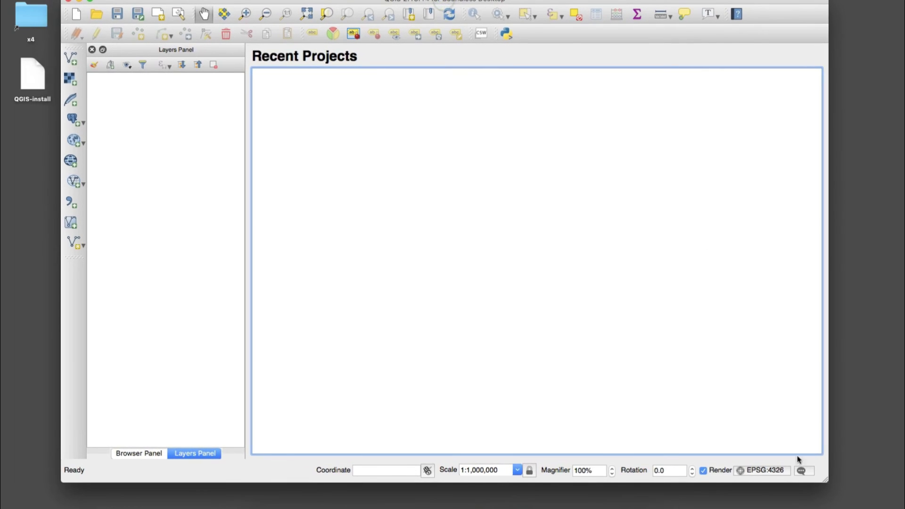
drag(823, 481, 847, 489)
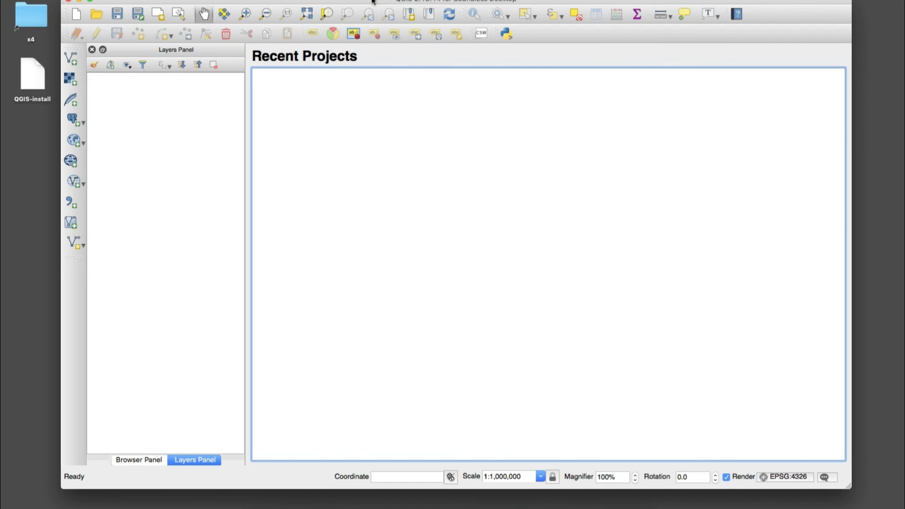
drag(379, 6, 378, 9)
click(184, 0)
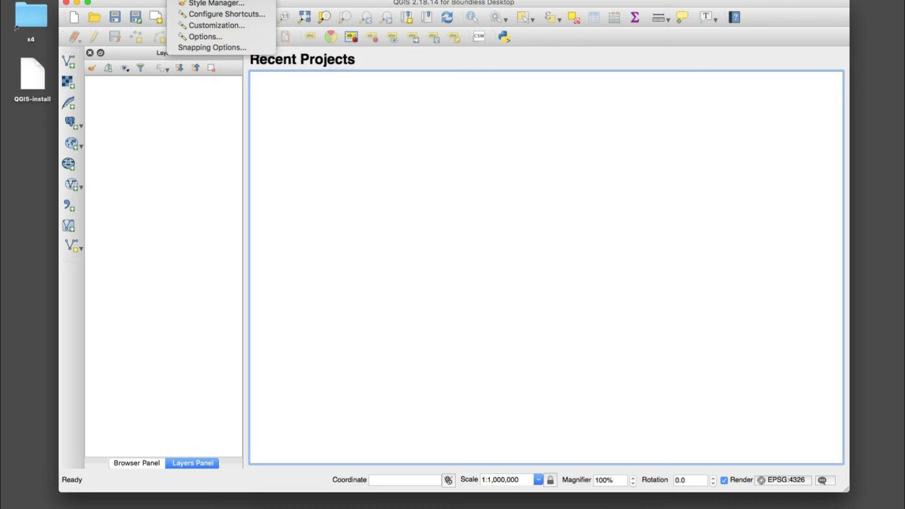
mouse_move(224, 0)
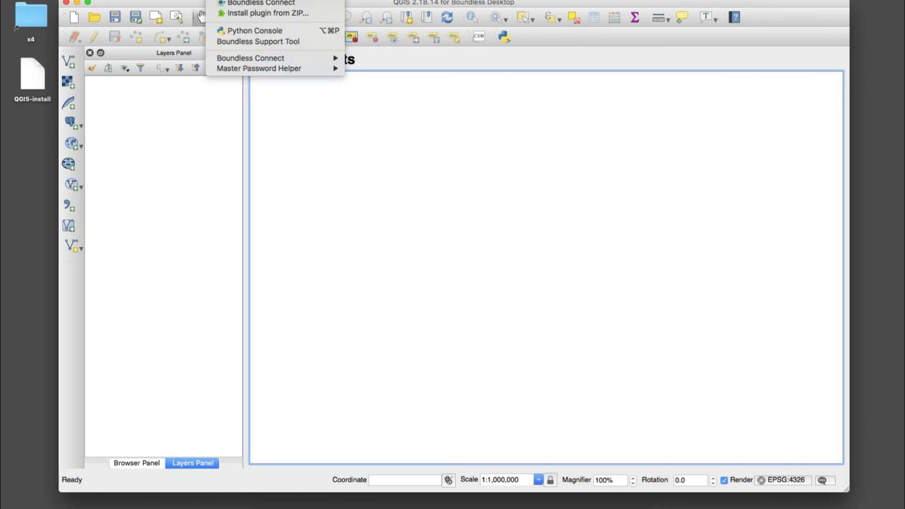
mouse_move(239, 59)
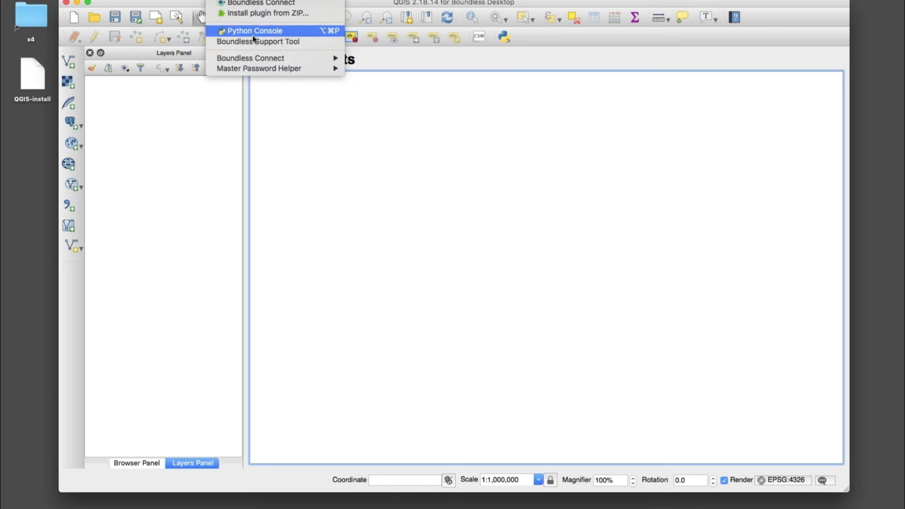
mouse_move(391, 0)
mouse_move(441, 0)
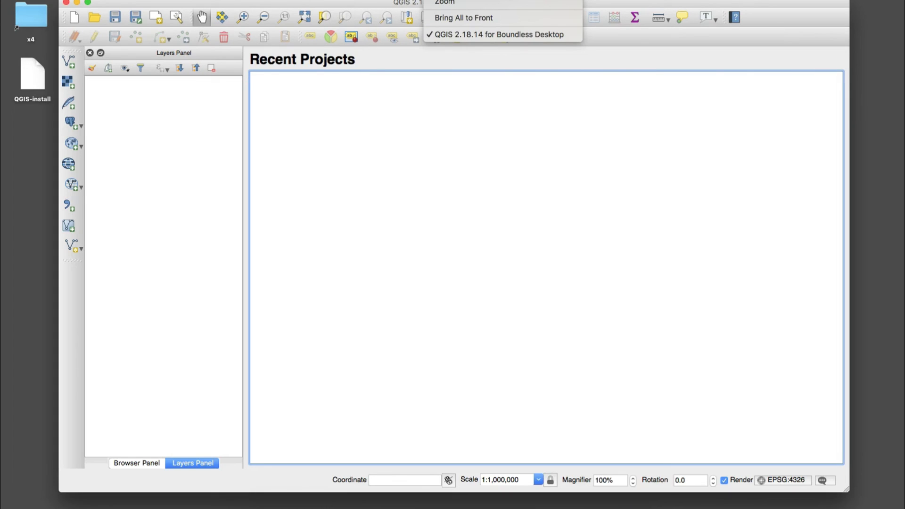
click(381, 103)
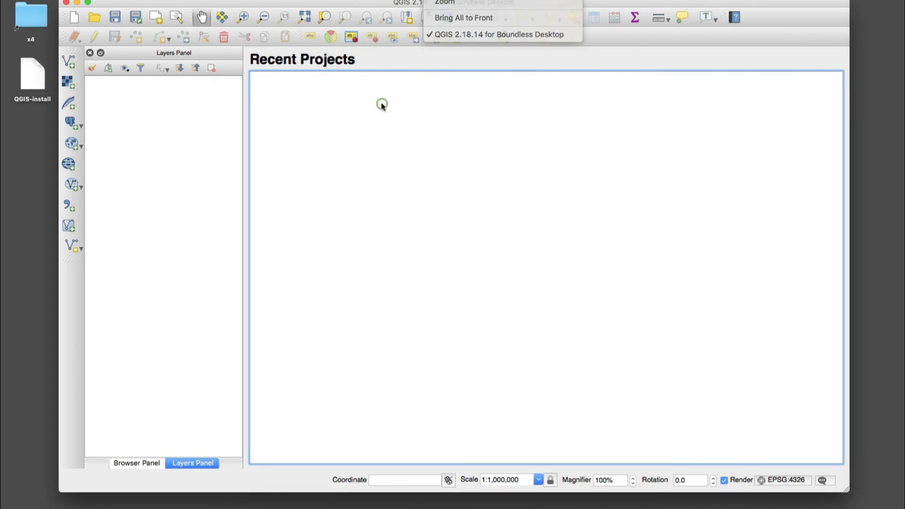